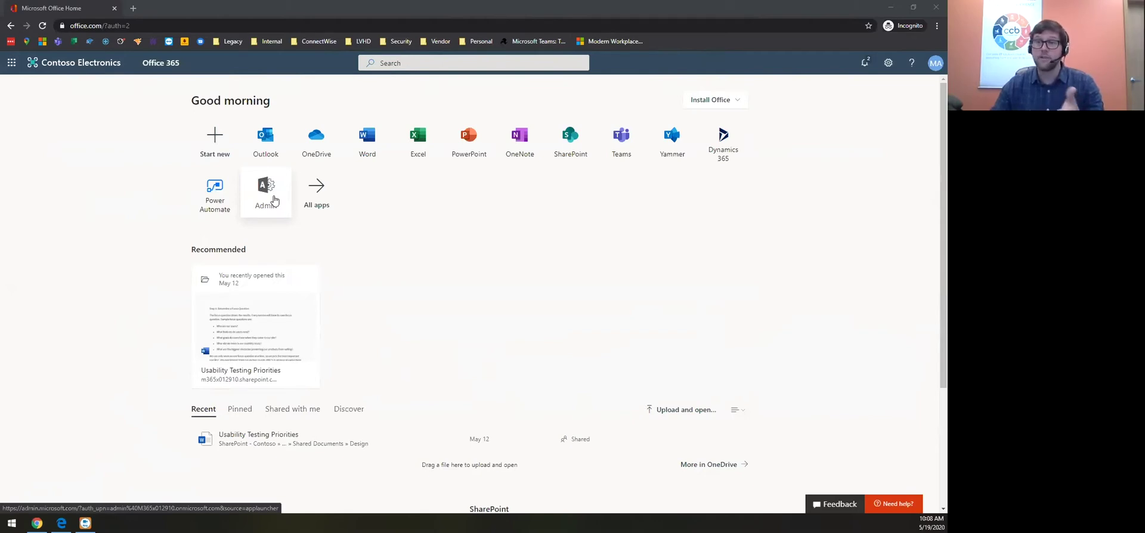
Go from the Microsoft 365 admin center to the Teams admin center and expand Org-wide settings
{"action": "left_click", "coordinate": [274, 201]}
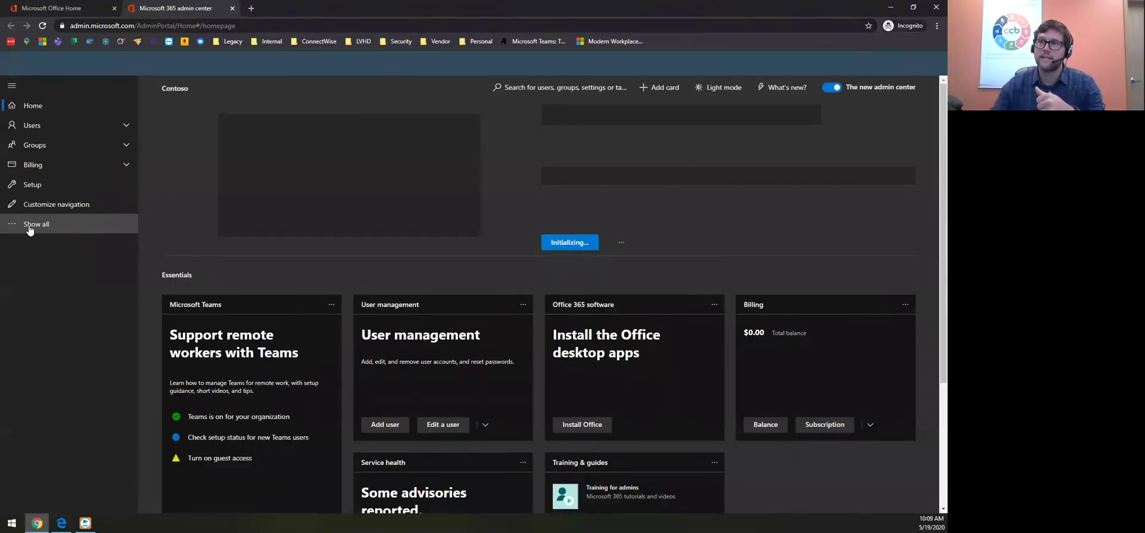
{"action": "left_click", "coordinate": [30, 231]}
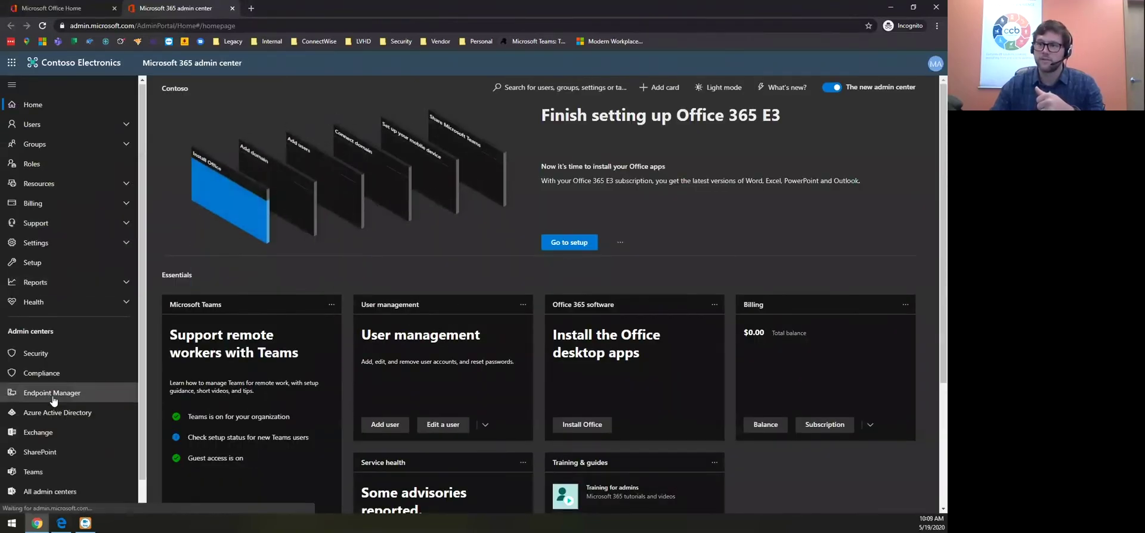
{"action": "left_click", "coordinate": [46, 444]}
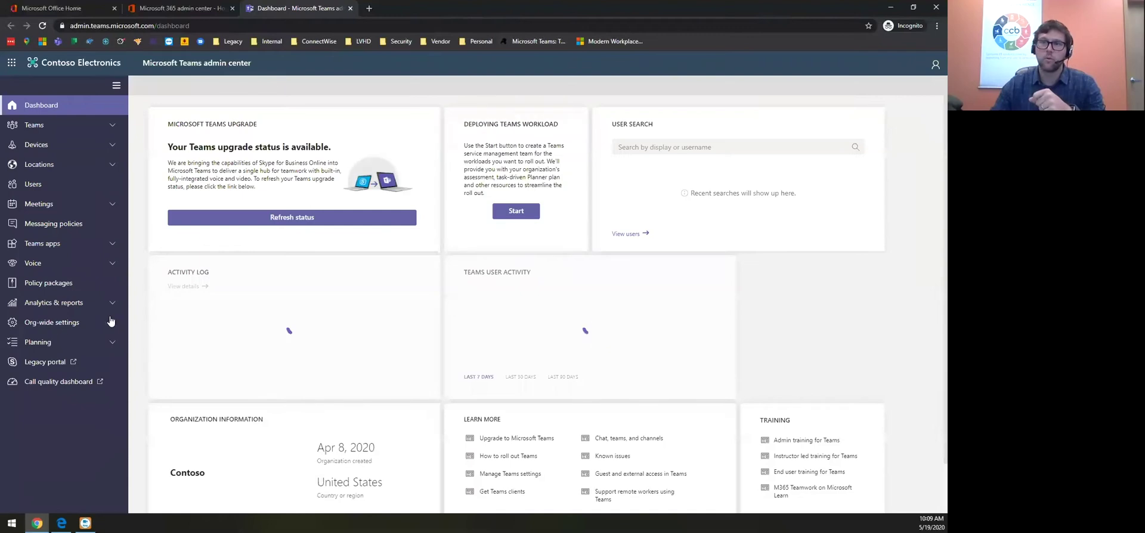
{"action": "left_click", "coordinate": [114, 323]}
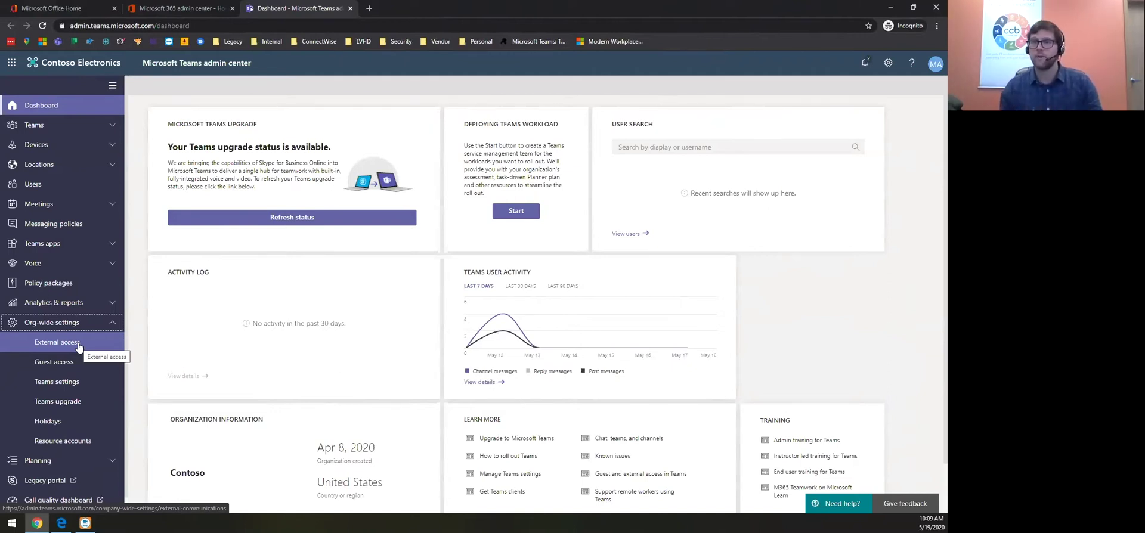
Check External access, then view Guest access with guest access in Teams turned on
{"action": "left_click", "coordinate": [78, 345]}
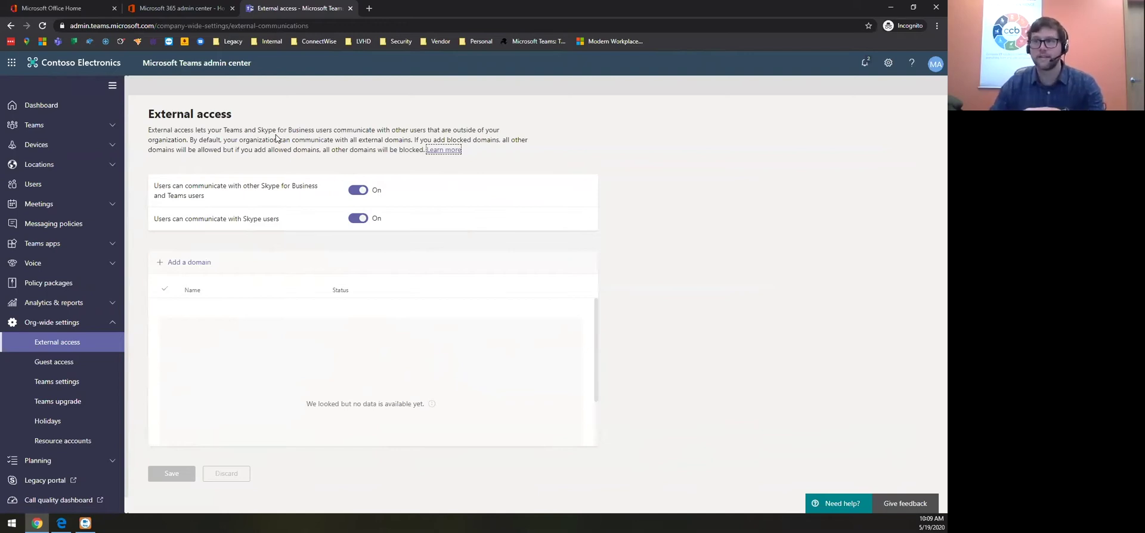
{"action": "left_click", "coordinate": [67, 363]}
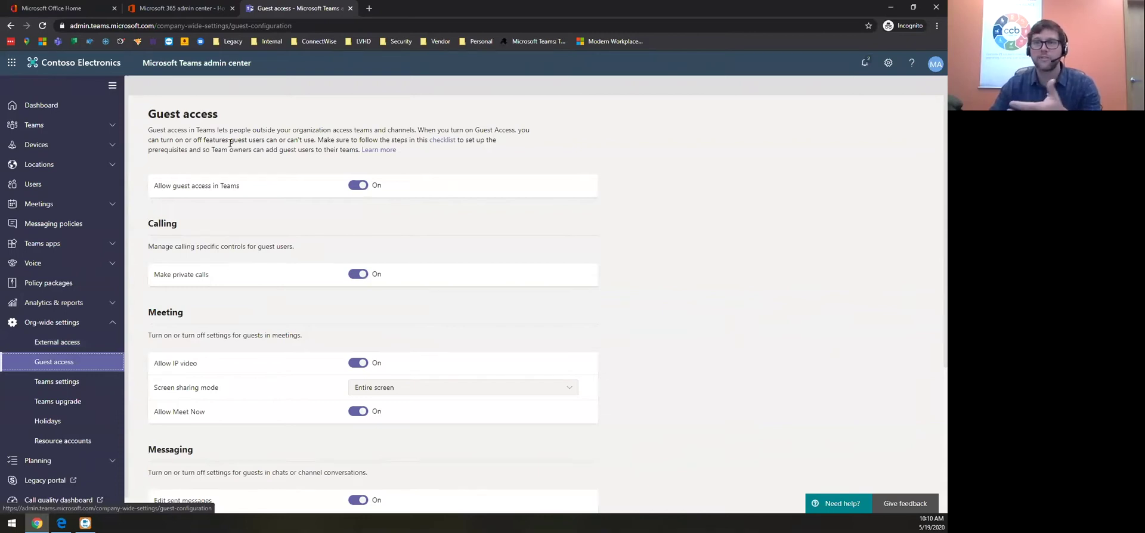
{"action": "left_click", "coordinate": [84, 341]}
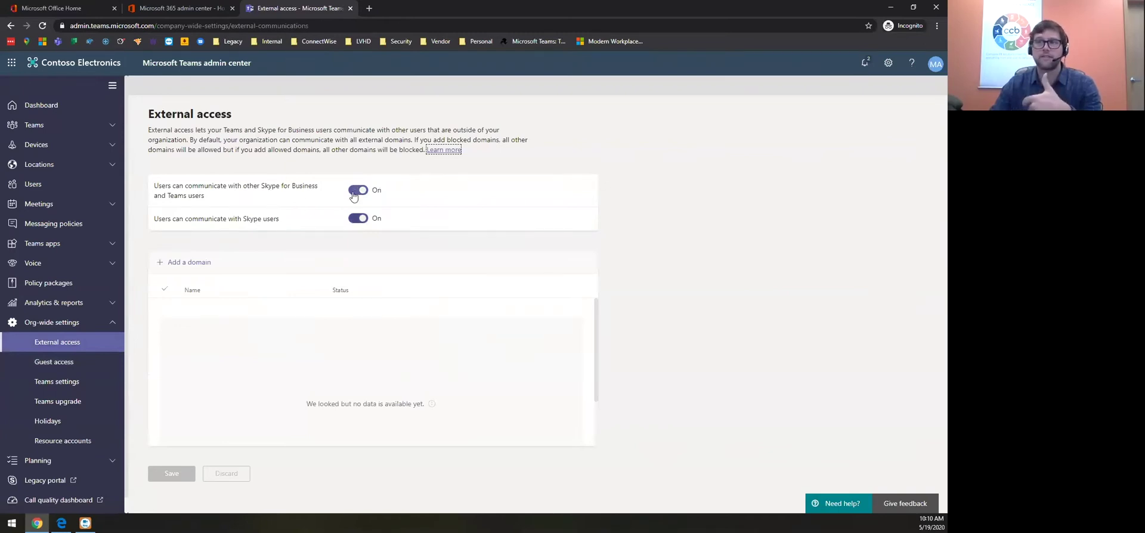
{"action": "left_click", "coordinate": [79, 364]}
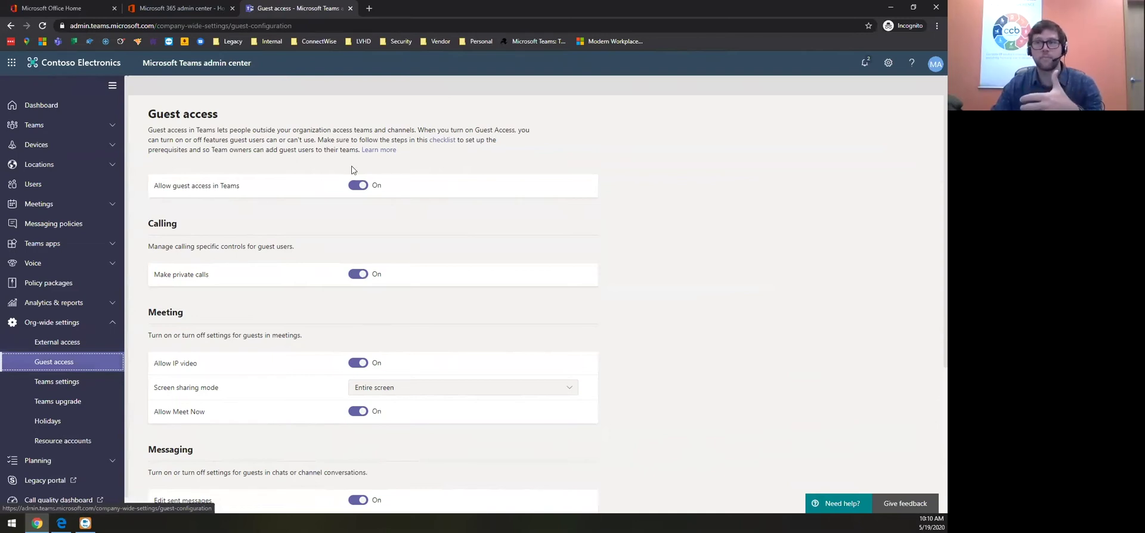
Return to the External access page of Org-wide settings
{"action": "left_click", "coordinate": [57, 342]}
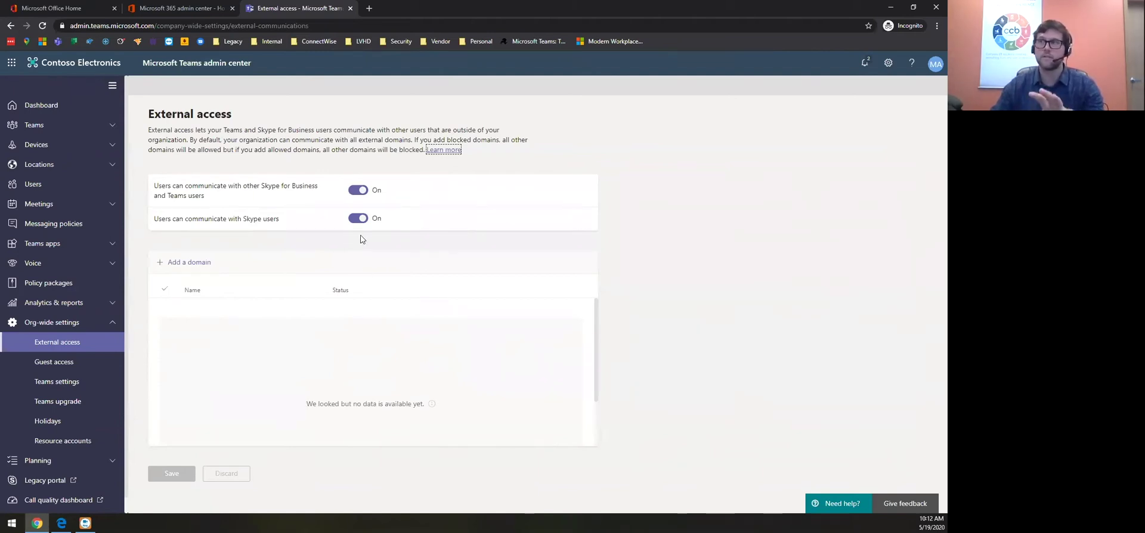
{"action": "left_click", "coordinate": [158, 265]}
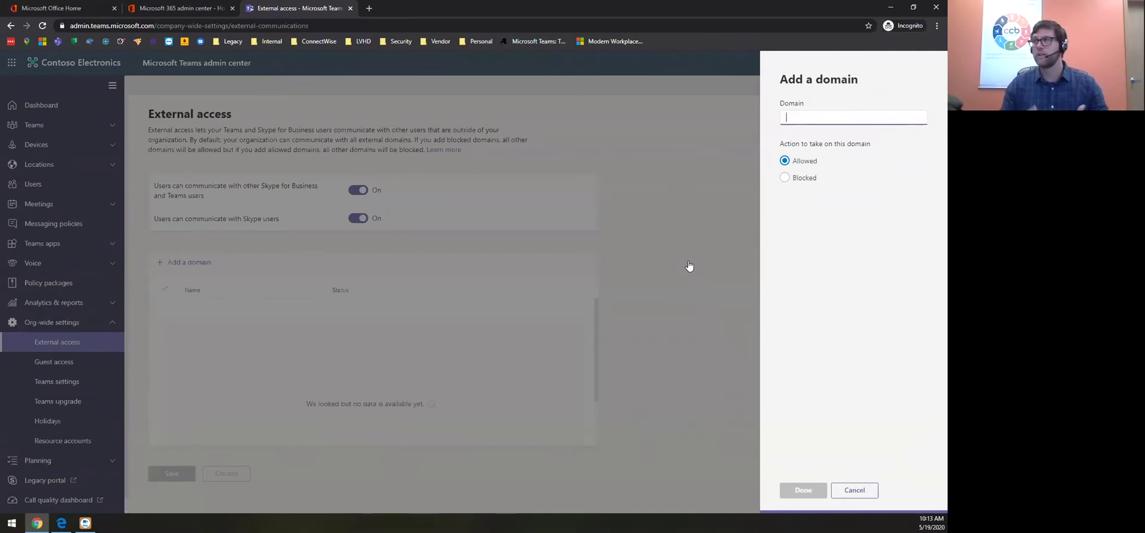
{"action": "left_click", "coordinate": [860, 495]}
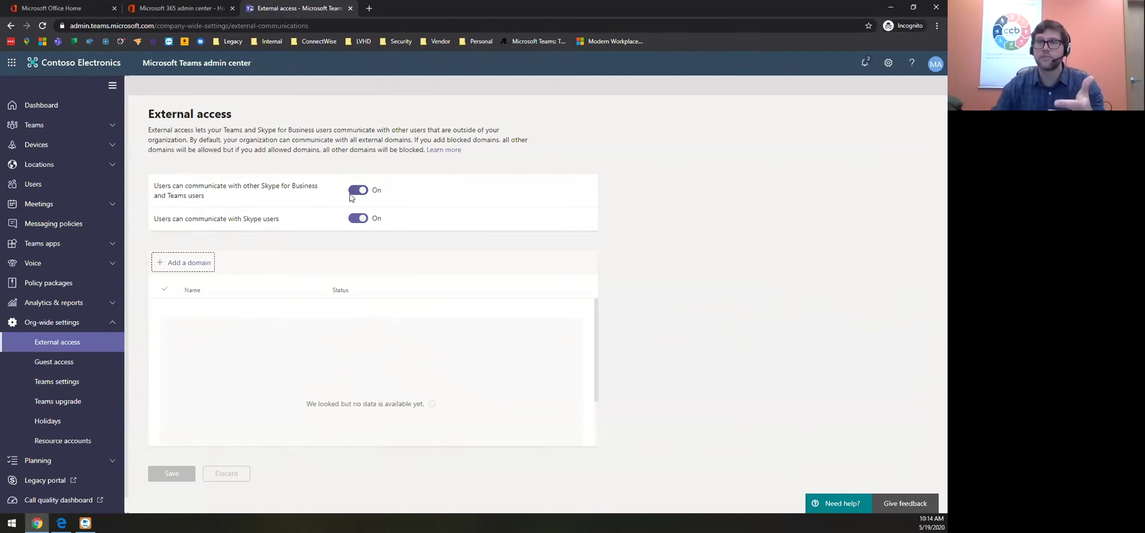
Review Guest access and External access again, then switch to the browser's Pick an account page
{"action": "left_click", "coordinate": [68, 364]}
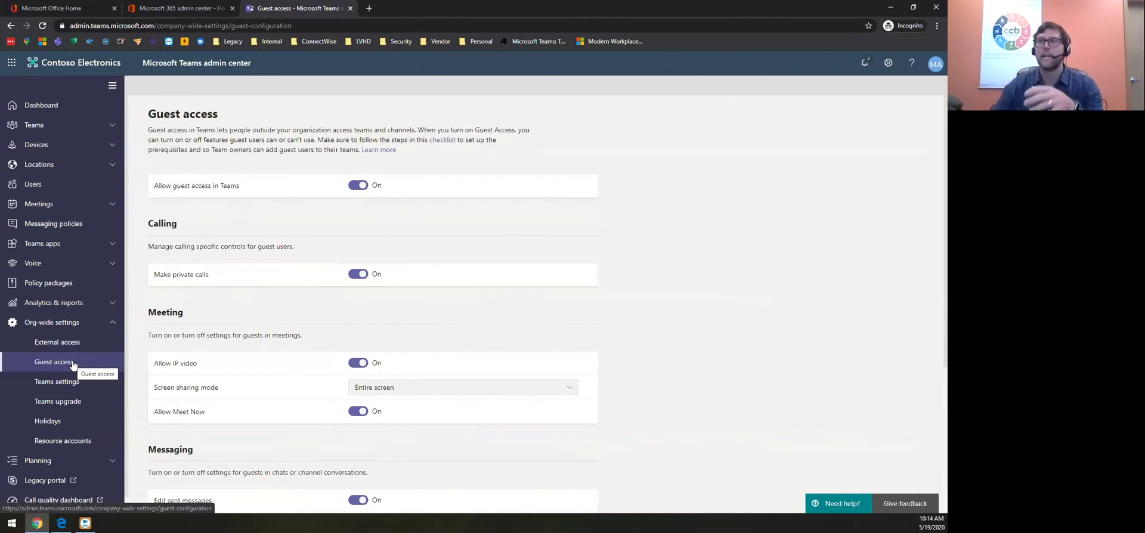
{"action": "left_click", "coordinate": [72, 365]}
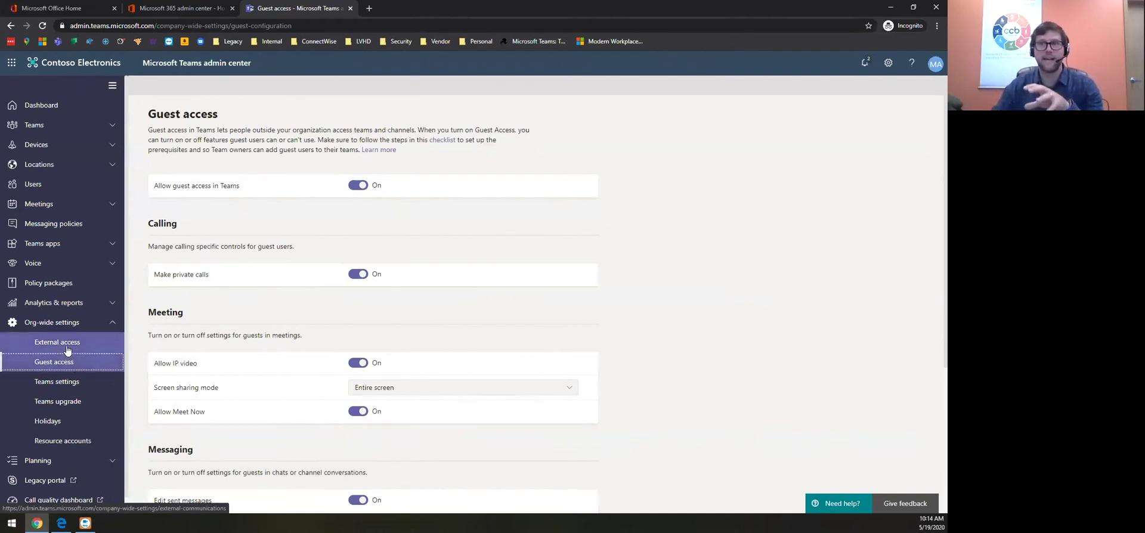
{"action": "left_click", "coordinate": [67, 350]}
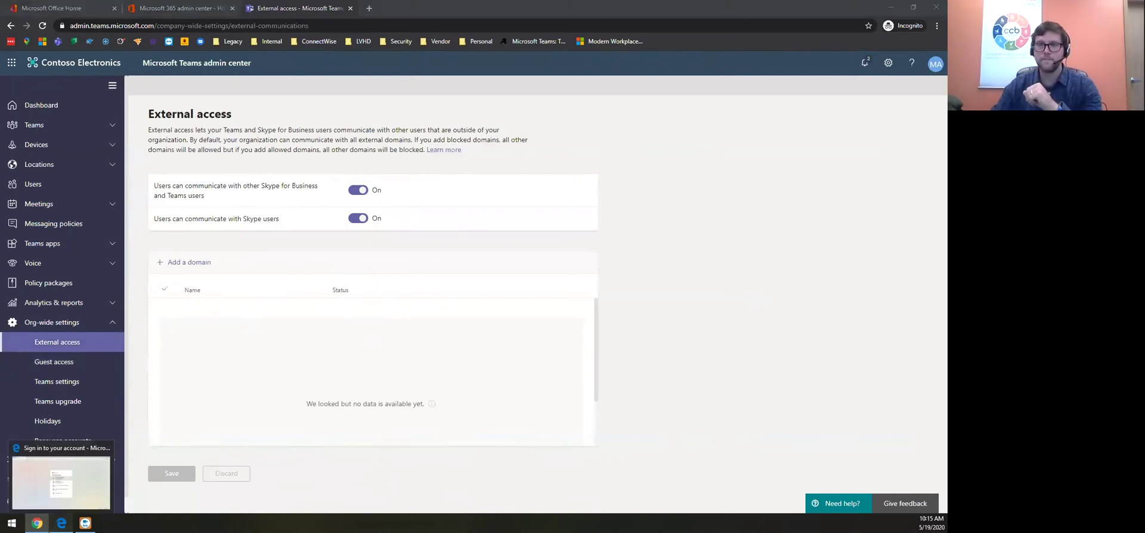
{"action": "left_click", "coordinate": [61, 523]}
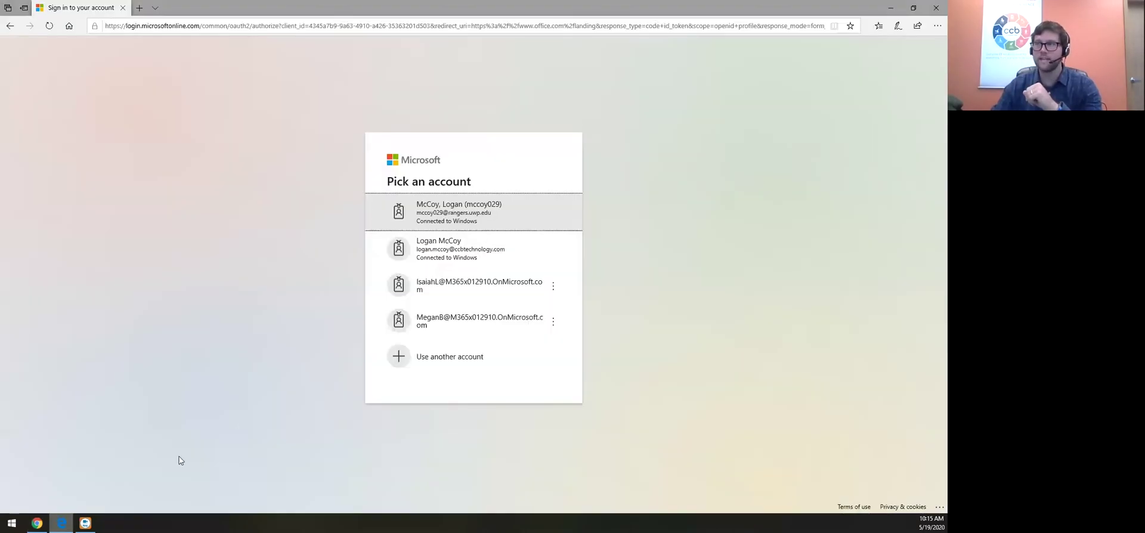
Sign in as the Contoso demo user, re-entering the password after a timeout
{"action": "left_click", "coordinate": [468, 289]}
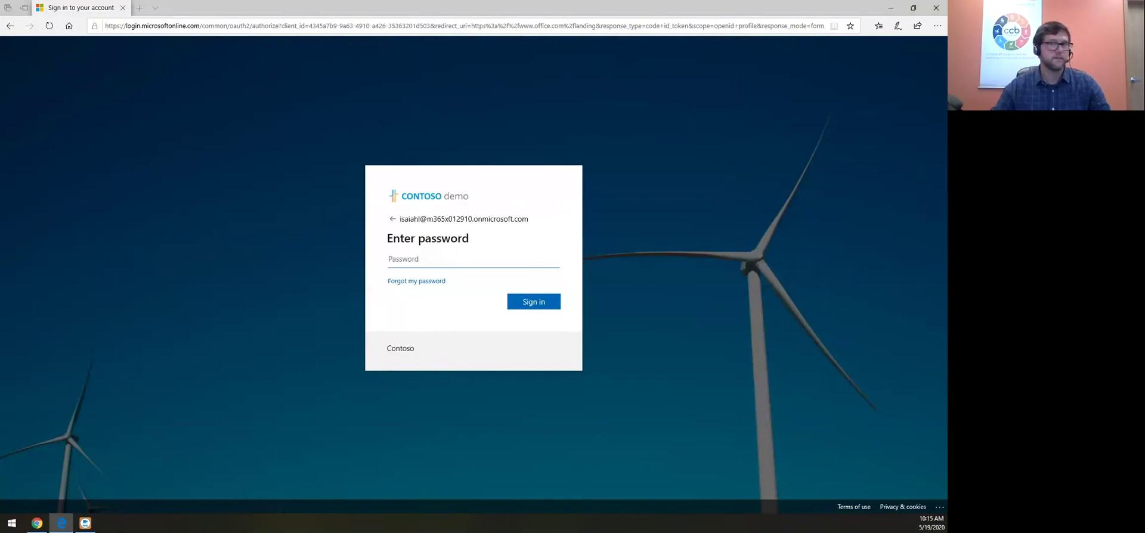
{"action": "left_click", "coordinate": [419, 259]}
{"action": "key", "text": "ctrl+v"}
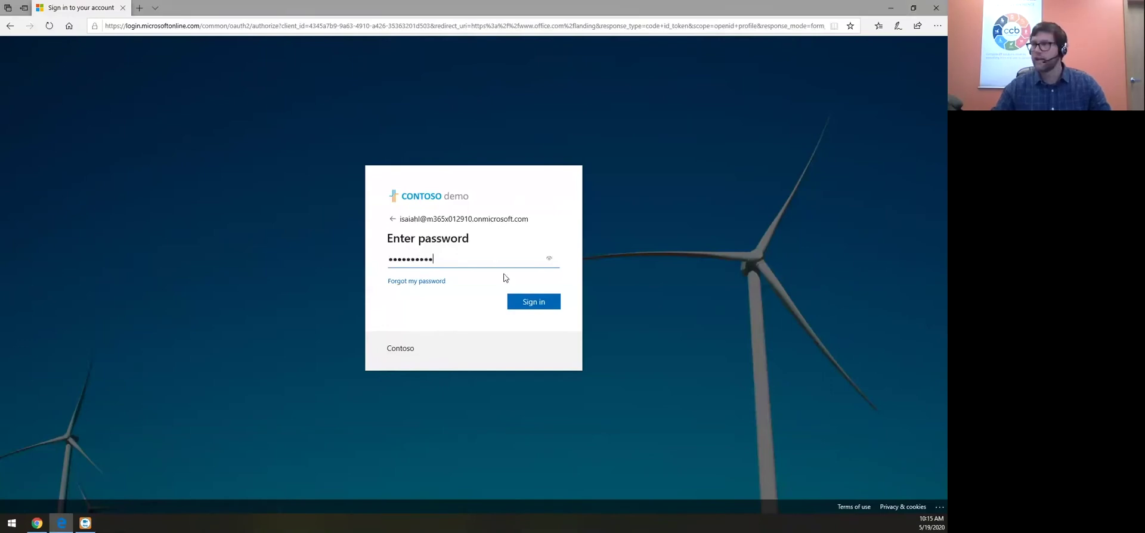
{"action": "left_click", "coordinate": [524, 303]}
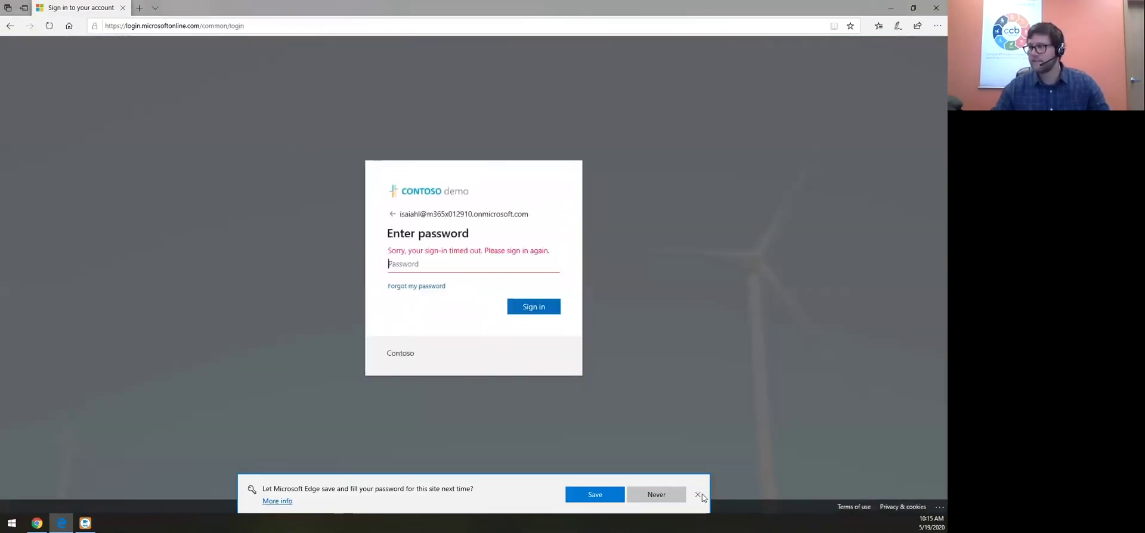
{"action": "left_click", "coordinate": [698, 495]}
{"action": "key", "text": "ctrl+v"}
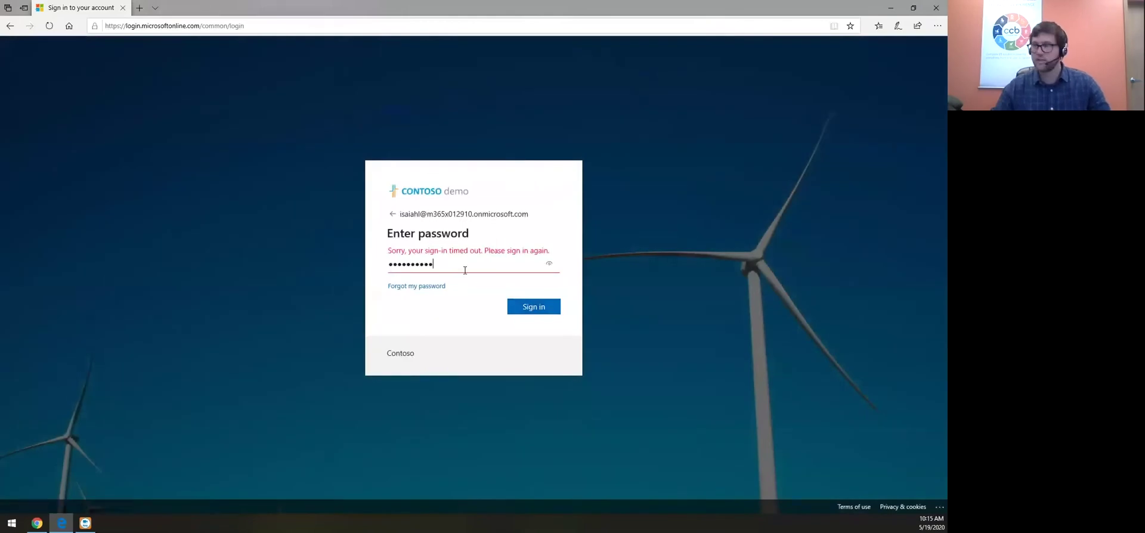
{"action": "left_click", "coordinate": [540, 309]}
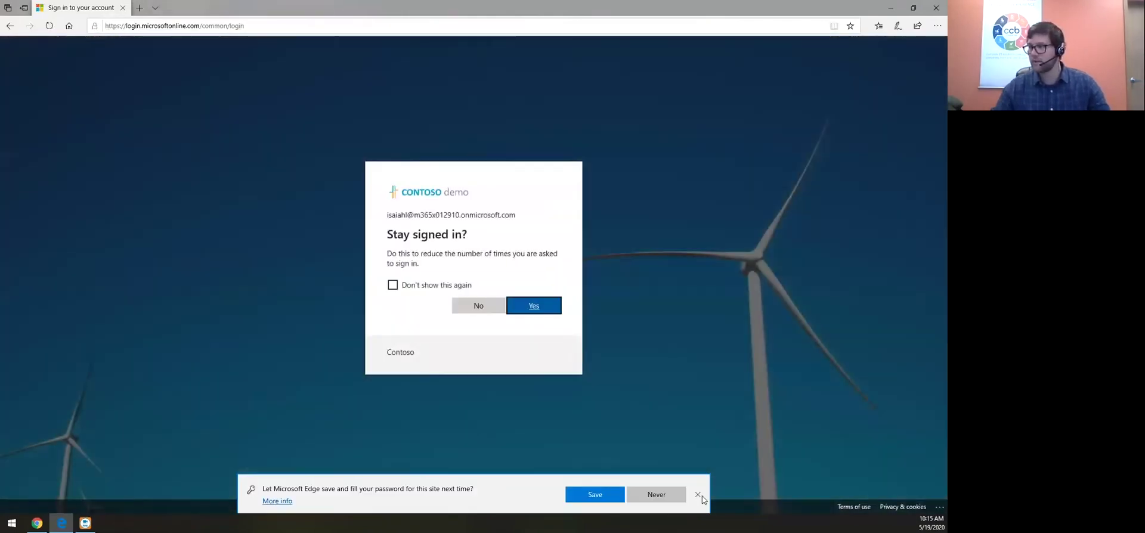
{"action": "left_click", "coordinate": [698, 494]}
Decline to stay signed in and launch Teams on the web from the Office home page
{"action": "left_click", "coordinate": [480, 310]}
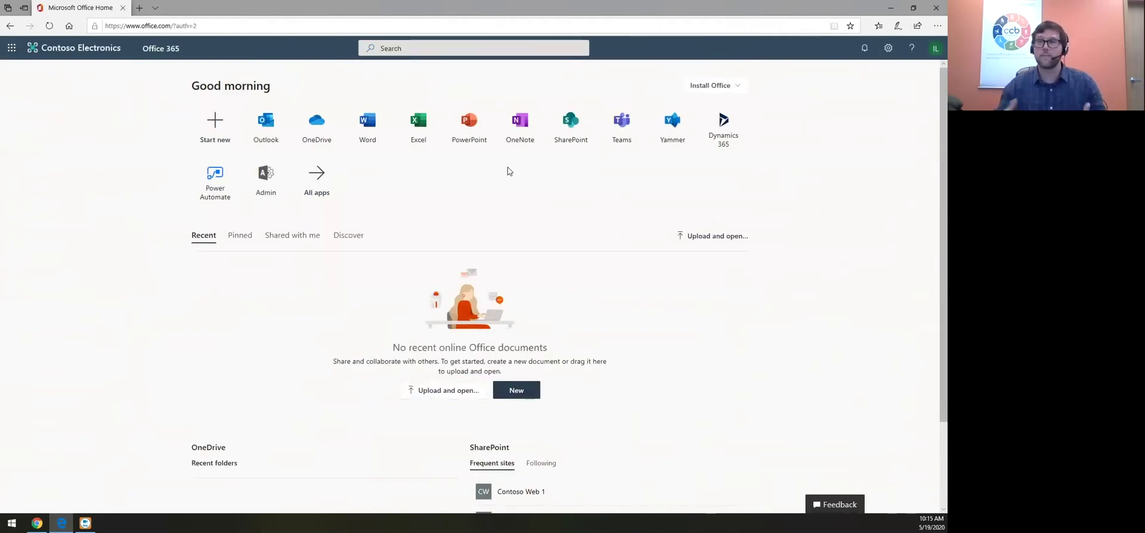
{"action": "left_click", "coordinate": [621, 124]}
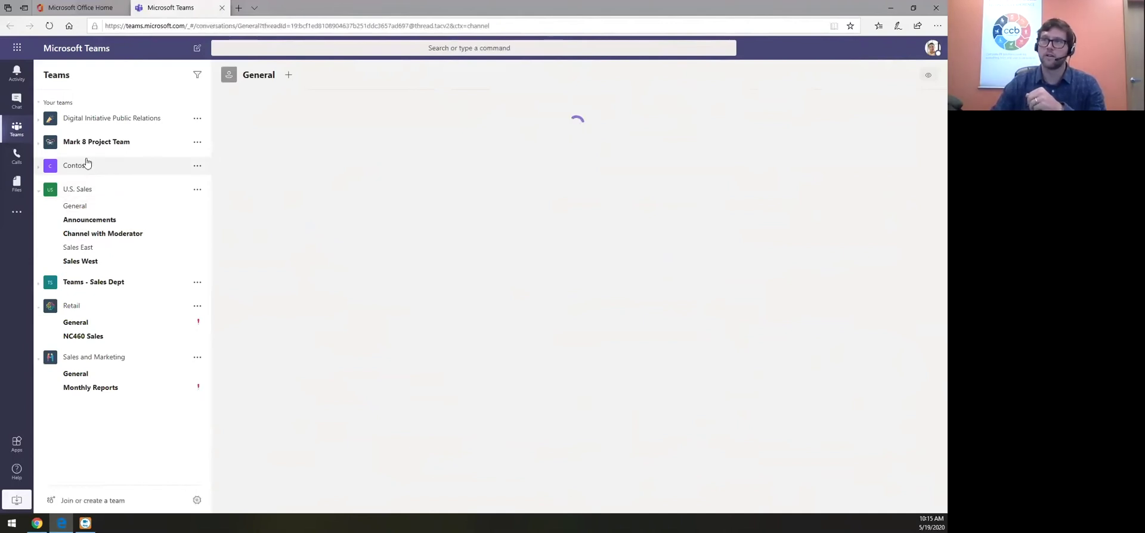
Start a new external chat with the guest's e-mail address and send them a short greeting
{"action": "left_click", "coordinate": [16, 100]}
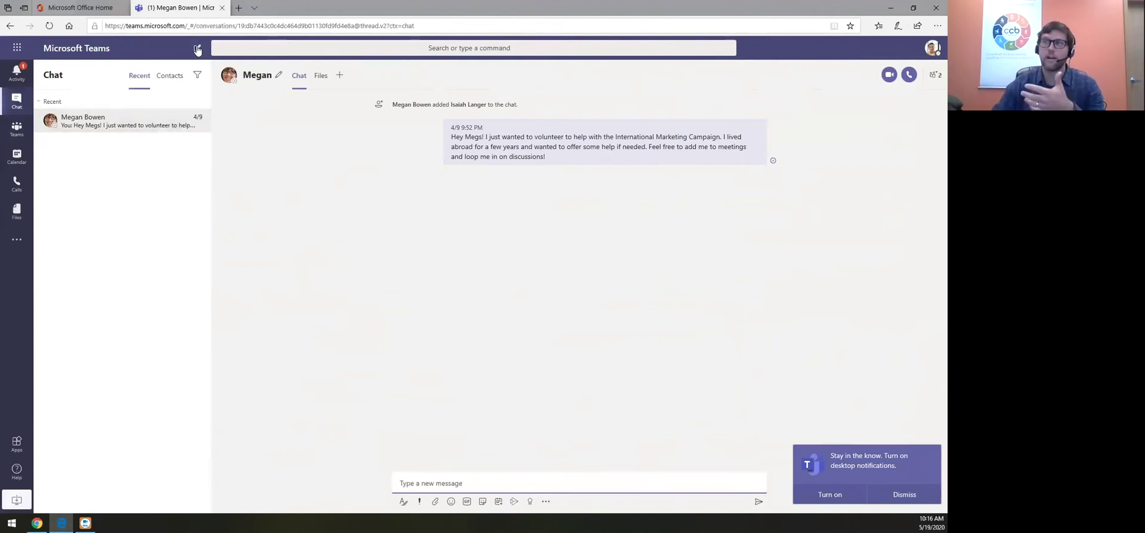
{"action": "left_click", "coordinate": [198, 49]}
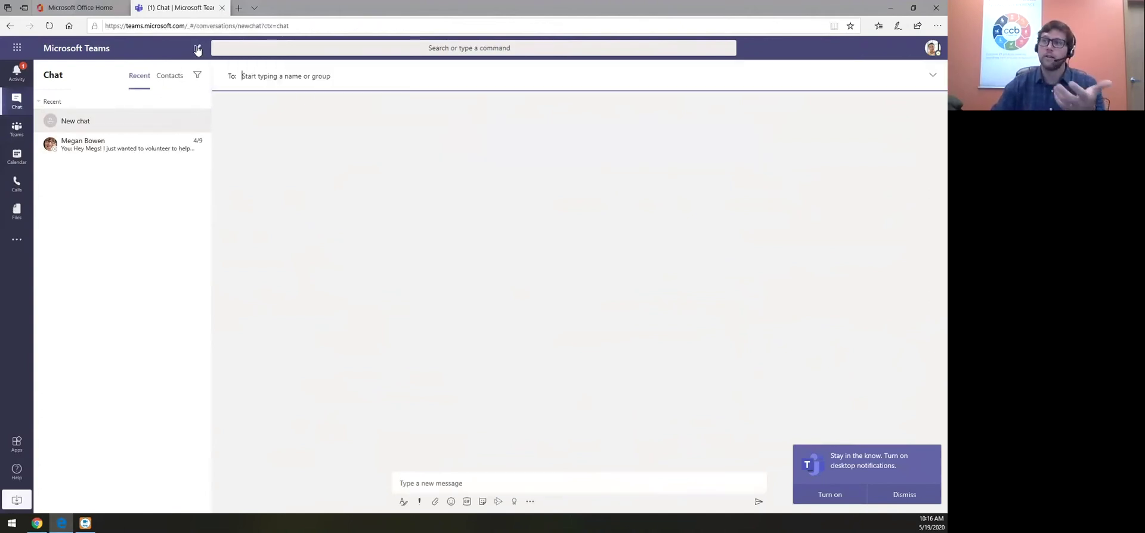
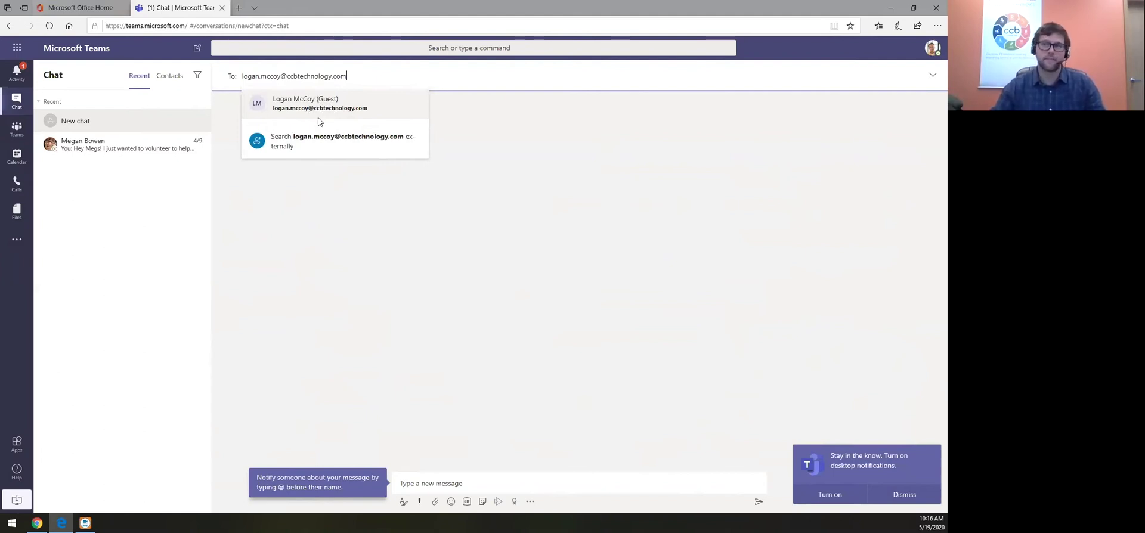
{"action": "left_click", "coordinate": [319, 142]}
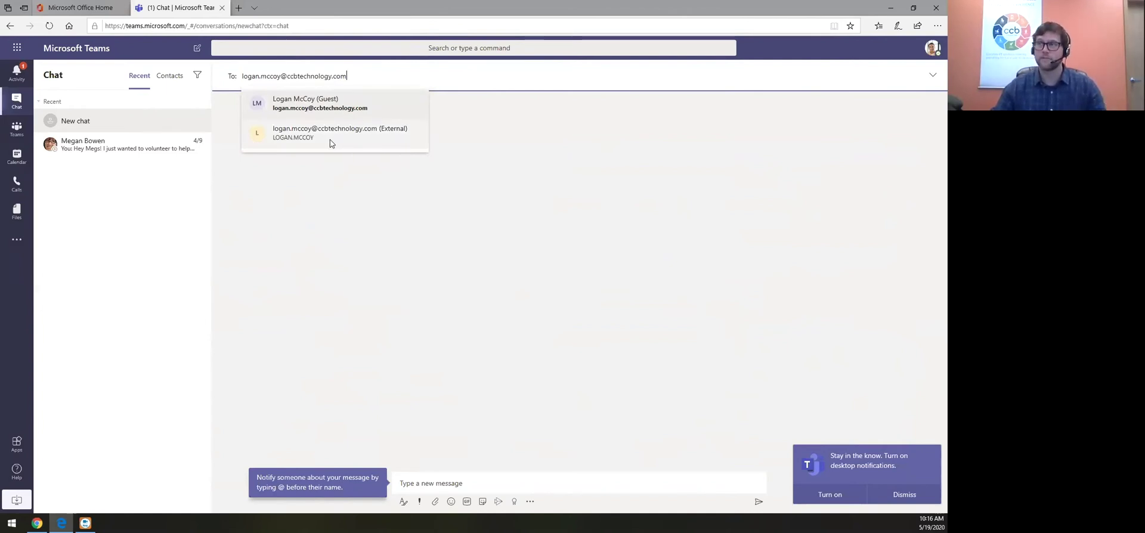
{"action": "left_click", "coordinate": [330, 141]}
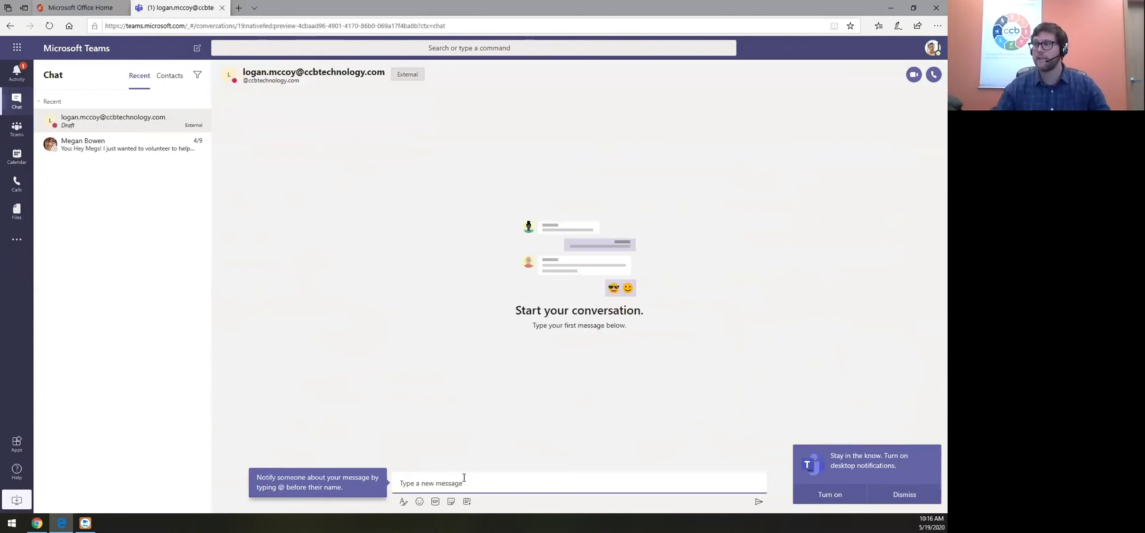
{"action": "type", "text": "Hi Logan!"}
{"action": "key", "text": "Return"}
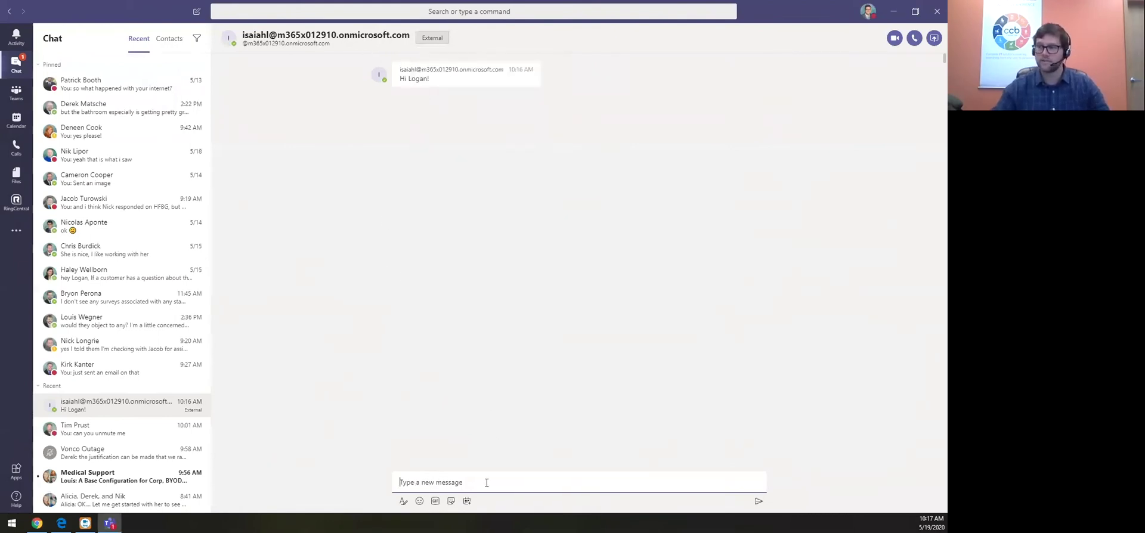
Send a reply greeting from the guest's desktop Teams, confirm it in the web chat, then minimize Edge
{"action": "type", "text": "Hi Isaiah!"}
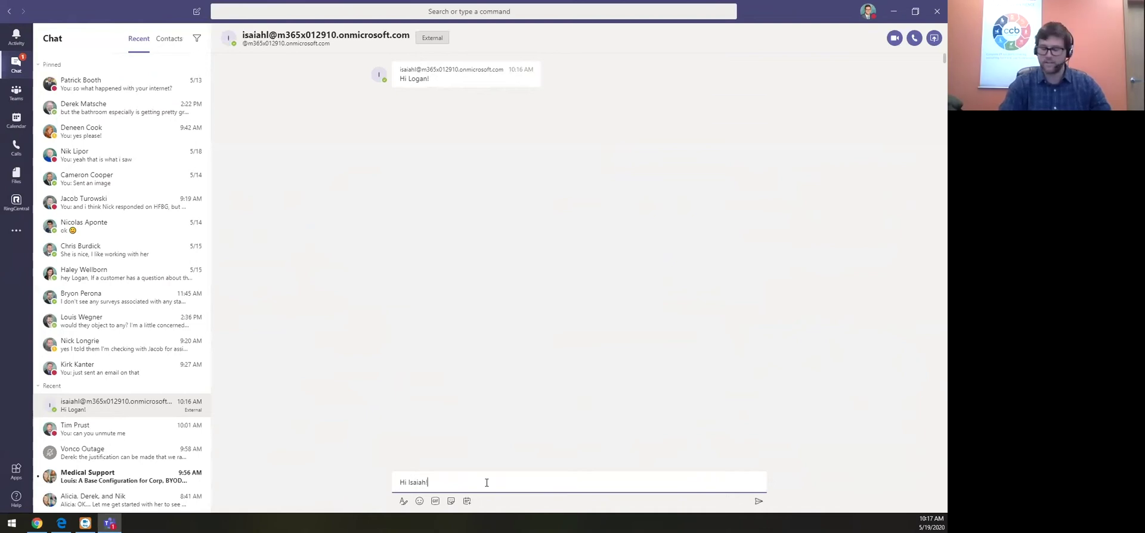
{"action": "key", "text": "Return"}
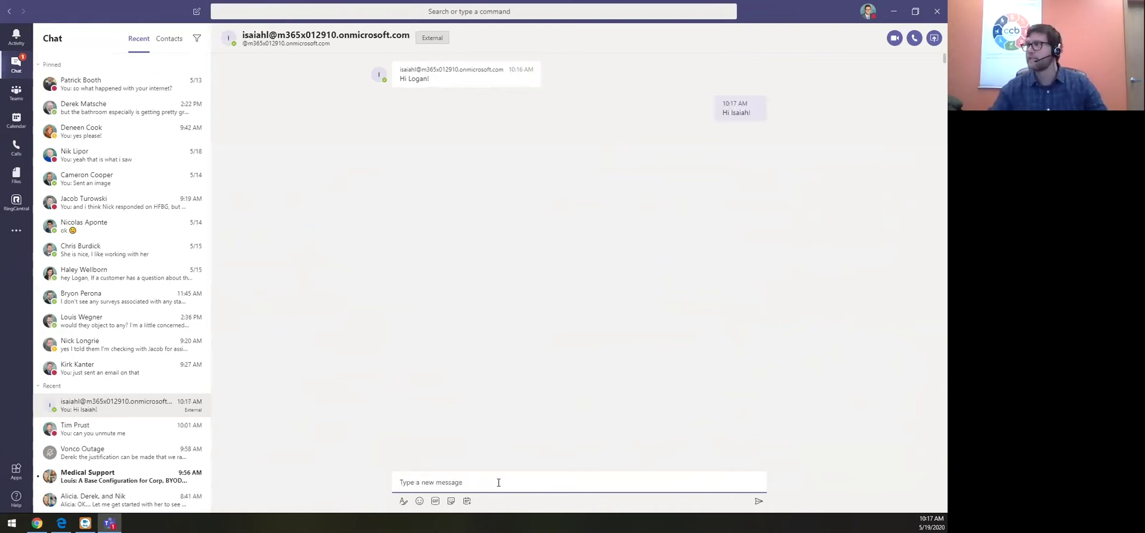
{"action": "left_click", "coordinate": [893, 11]}
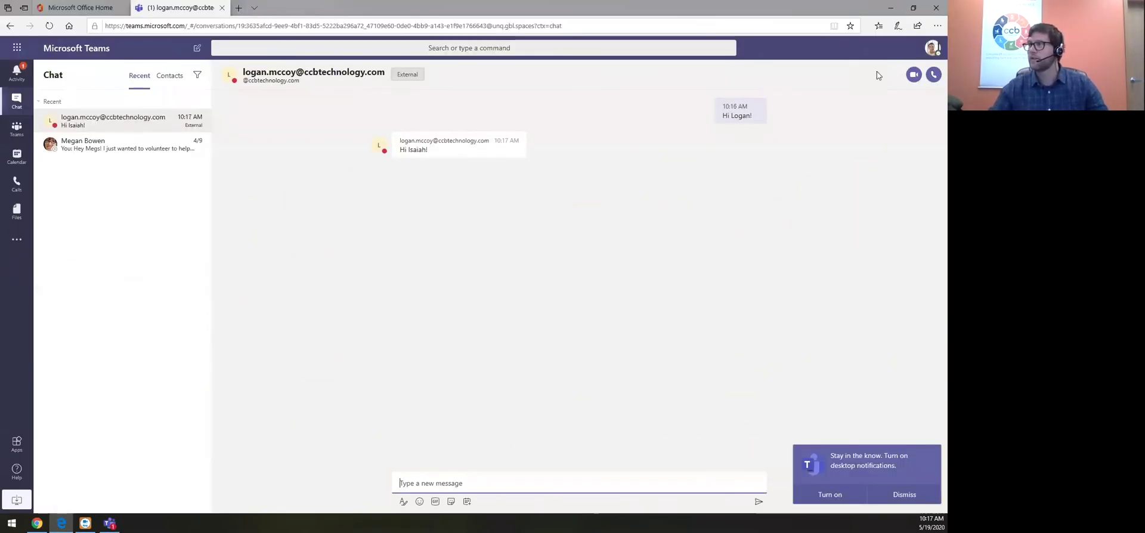
{"action": "left_click", "coordinate": [872, 491]}
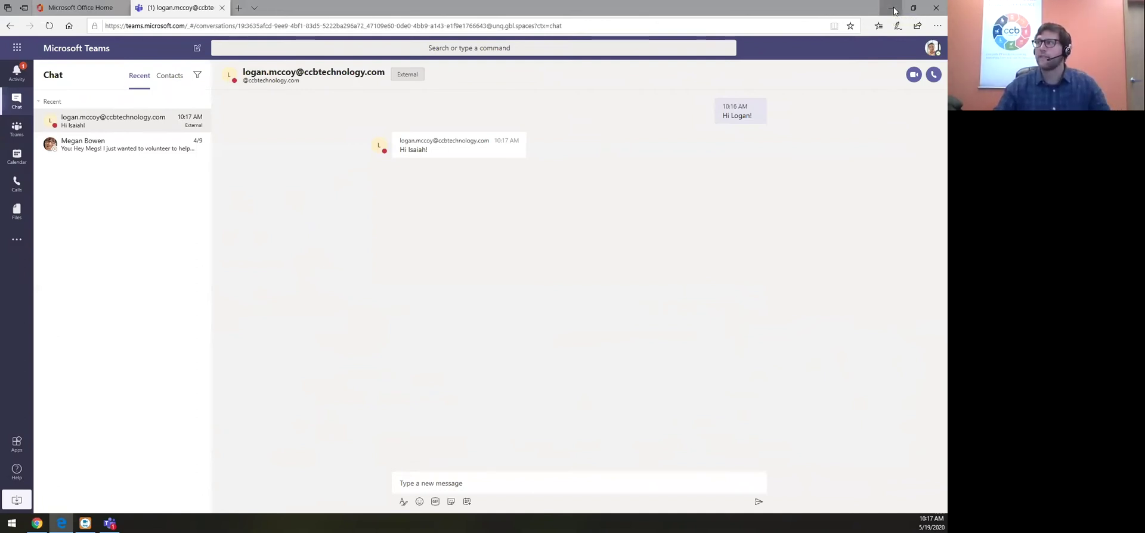
{"action": "left_click", "coordinate": [893, 10]}
Scroll through the guest Calling, Meeting and Messaging toggles on the Guest access page
{"action": "left_click", "coordinate": [54, 362]}
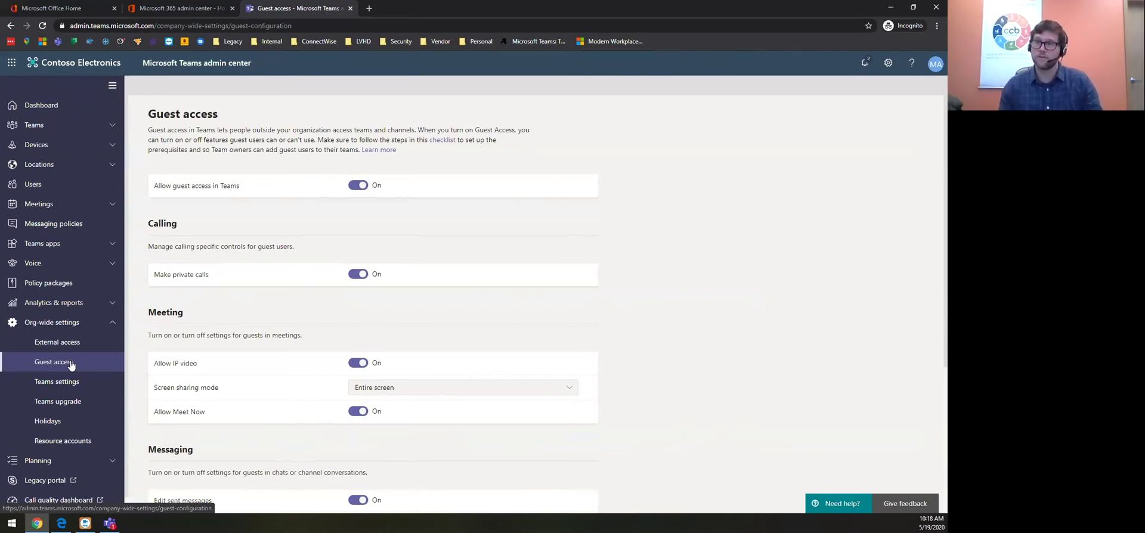
{"action": "left_click", "coordinate": [71, 365]}
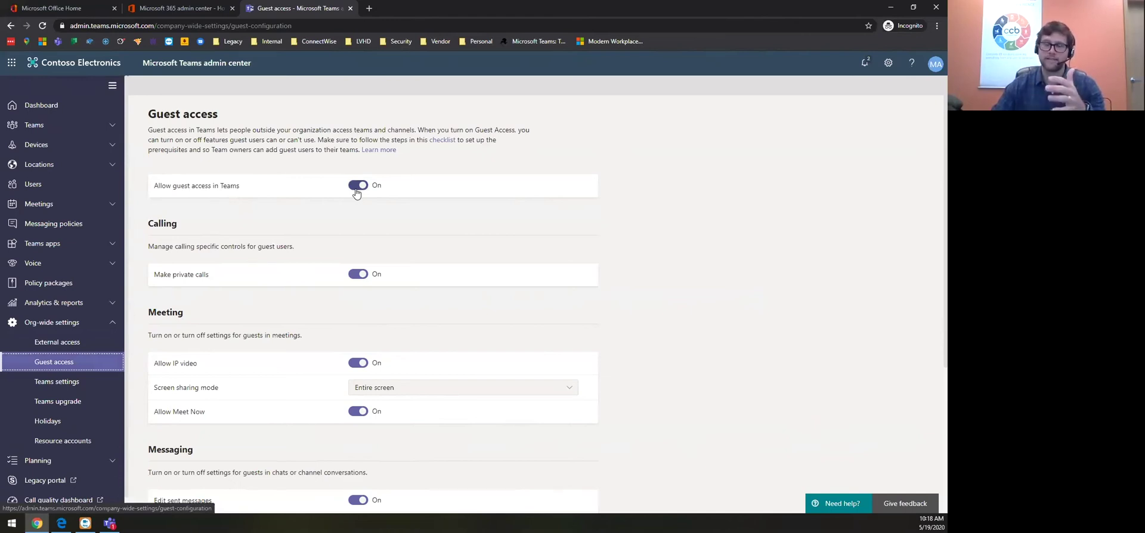
{"action": "scroll", "coordinate": [364, 207], "scroll_direction": "down", "scroll_amount": 1}
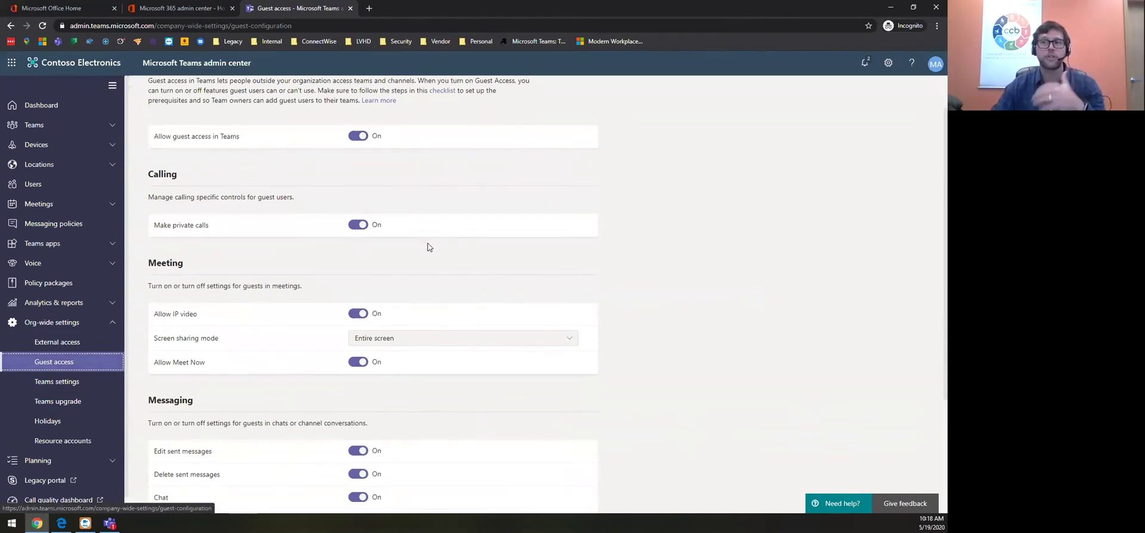
{"action": "scroll", "coordinate": [425, 246], "scroll_direction": "down", "scroll_amount": 1}
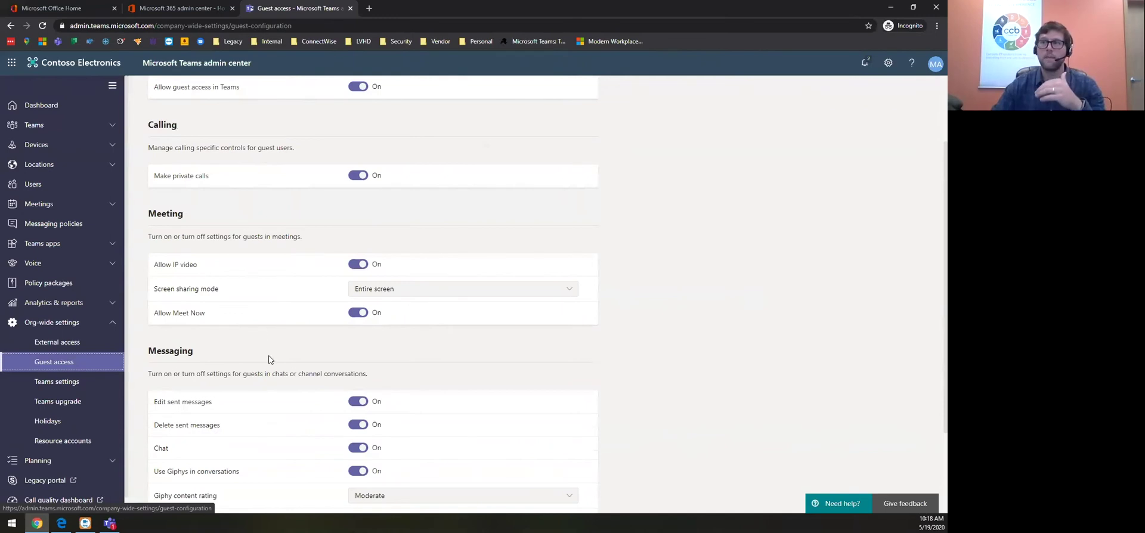
{"action": "scroll", "coordinate": [269, 356], "scroll_direction": "down", "scroll_amount": 3}
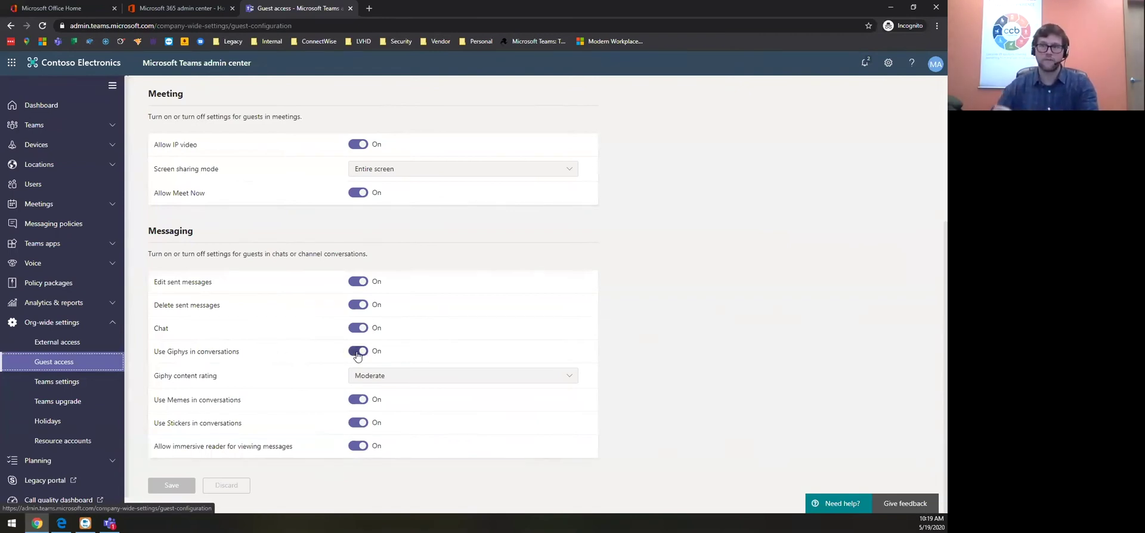
{"action": "left_click", "coordinate": [395, 380]}
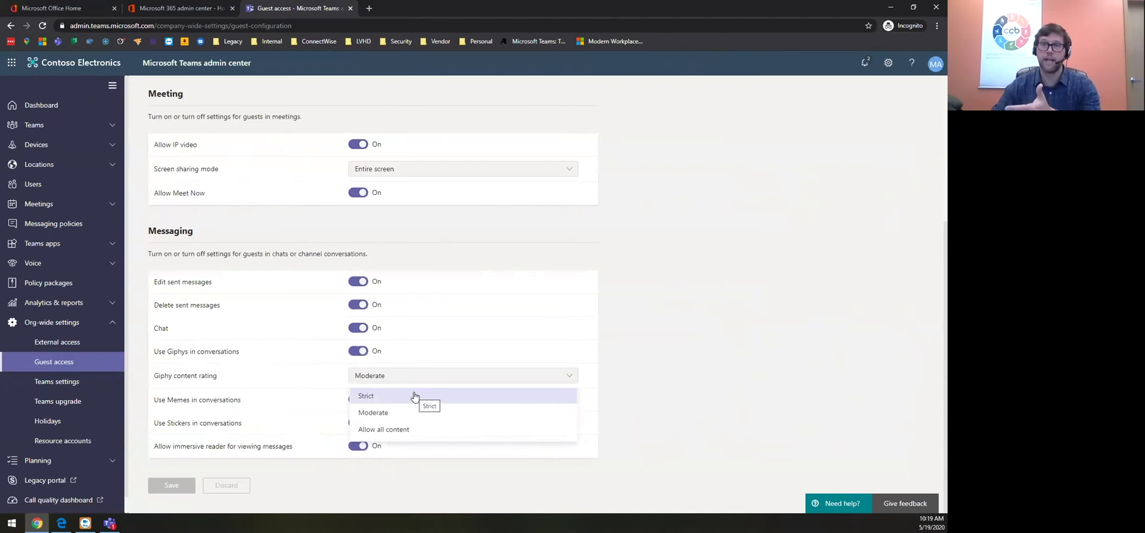
{"action": "left_click", "coordinate": [677, 351]}
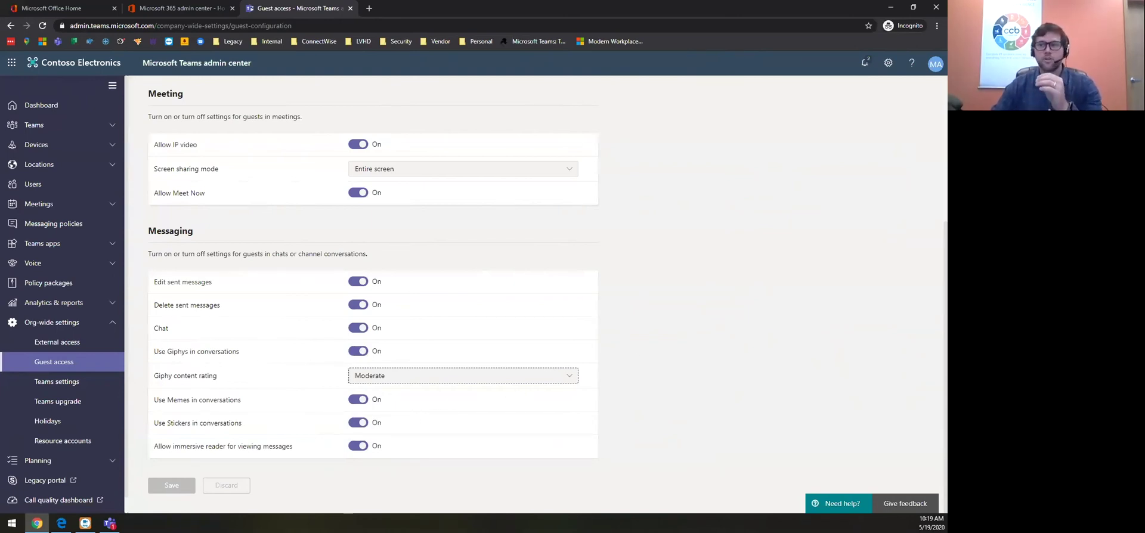
{"action": "scroll", "coordinate": [252, 385], "scroll_direction": "up", "scroll_amount": 4}
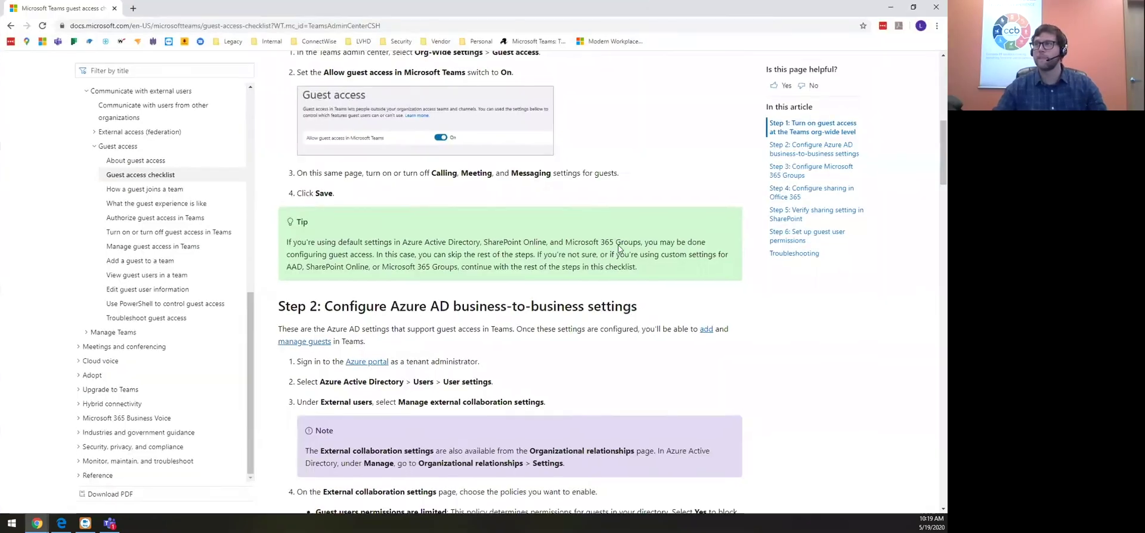
Read Step 1 of the Docs checklist on enabling org-wide guest access, then minimize it
{"action": "scroll", "coordinate": [301, 108], "scroll_direction": "up", "scroll_amount": 10}
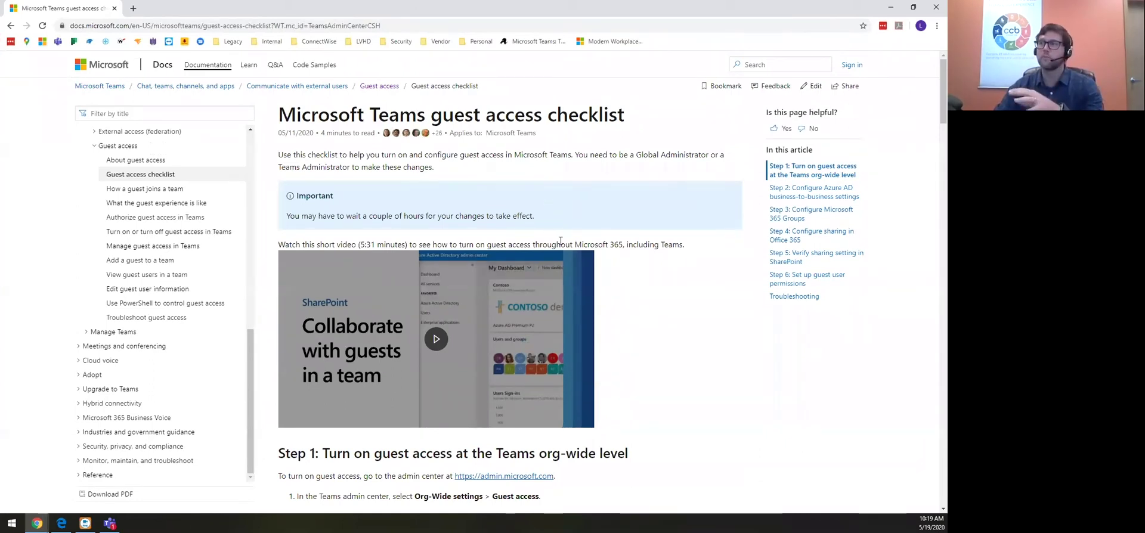
{"action": "scroll", "coordinate": [388, 322], "scroll_direction": "down", "scroll_amount": 3}
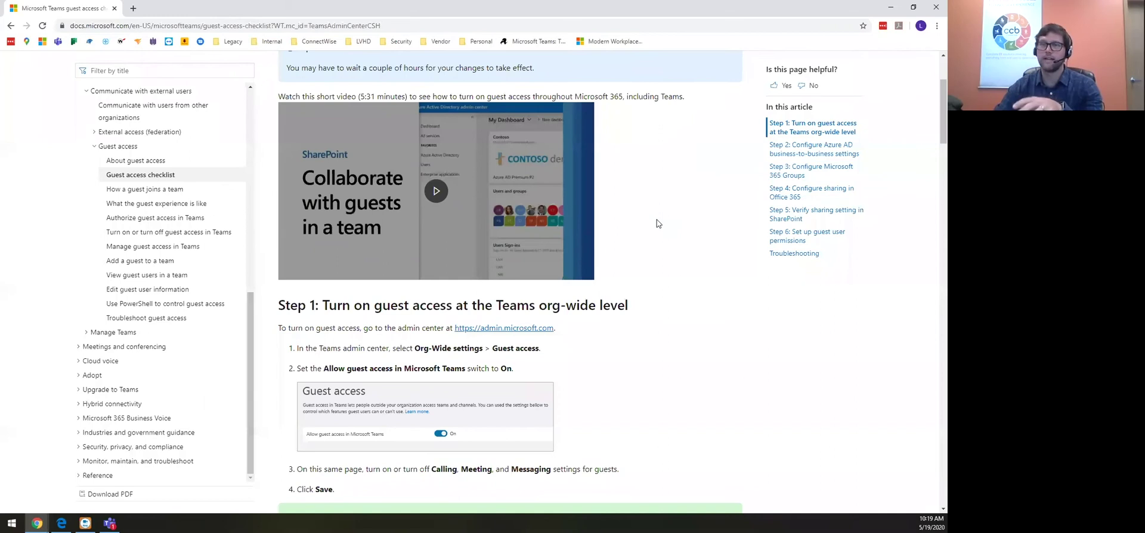
{"action": "scroll", "coordinate": [657, 220], "scroll_direction": "down", "scroll_amount": 3}
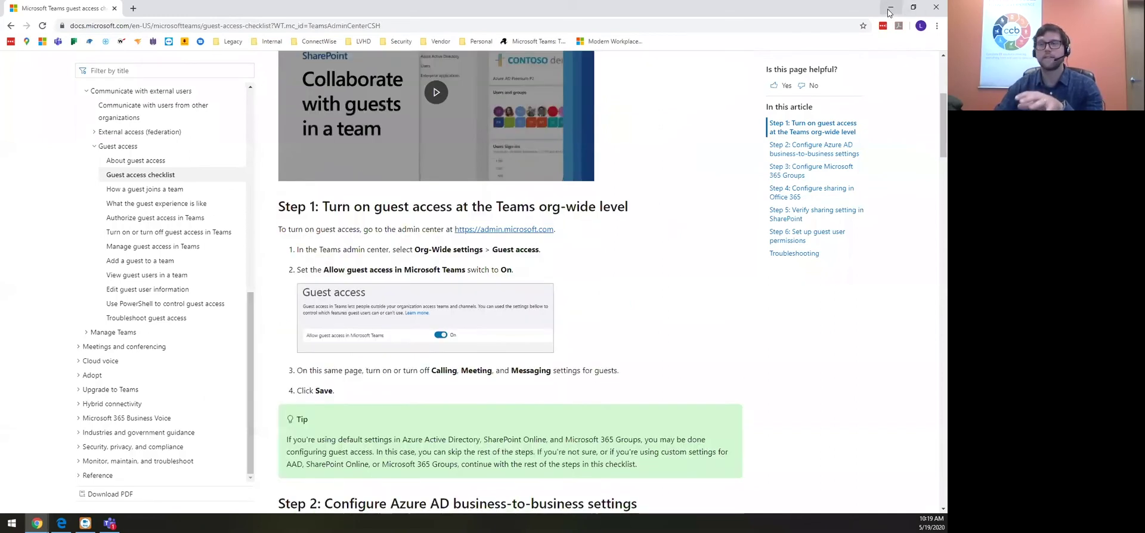
{"action": "left_click", "coordinate": [890, 7]}
Review Azure AD external collaboration settings under Users > User settings, then return to the Microsoft 365 admin home
{"action": "scroll", "coordinate": [75, 358], "scroll_direction": "down", "scroll_amount": 1}
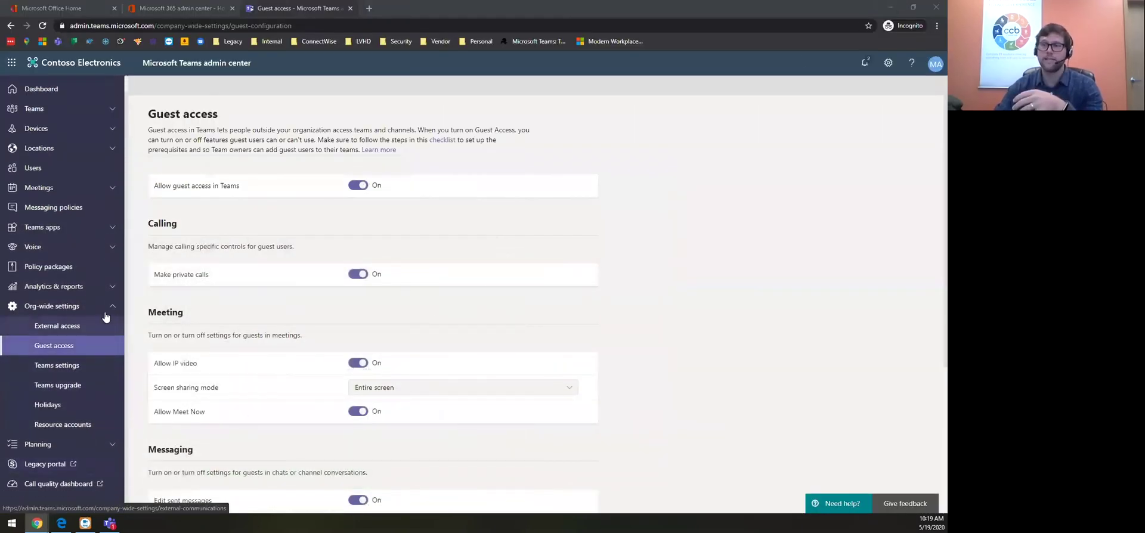
{"action": "left_click", "coordinate": [185, 12]}
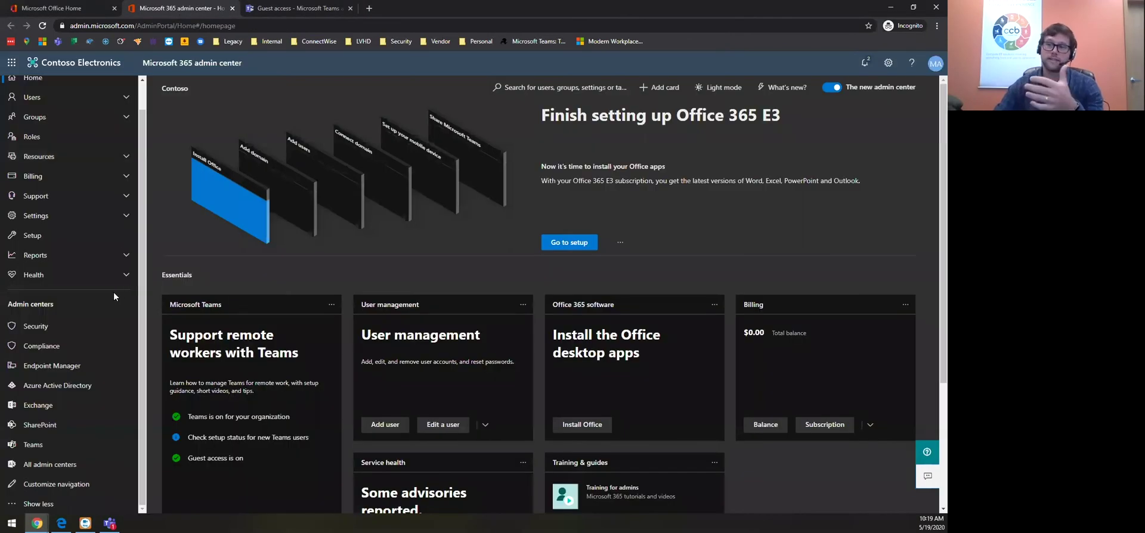
{"action": "left_click", "coordinate": [68, 389]}
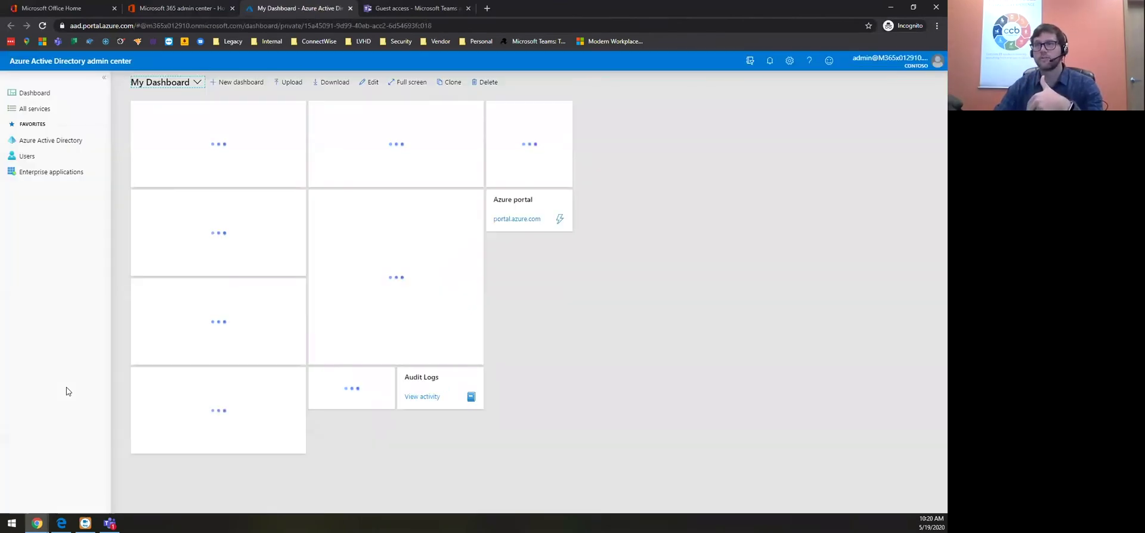
{"action": "left_click", "coordinate": [30, 156]}
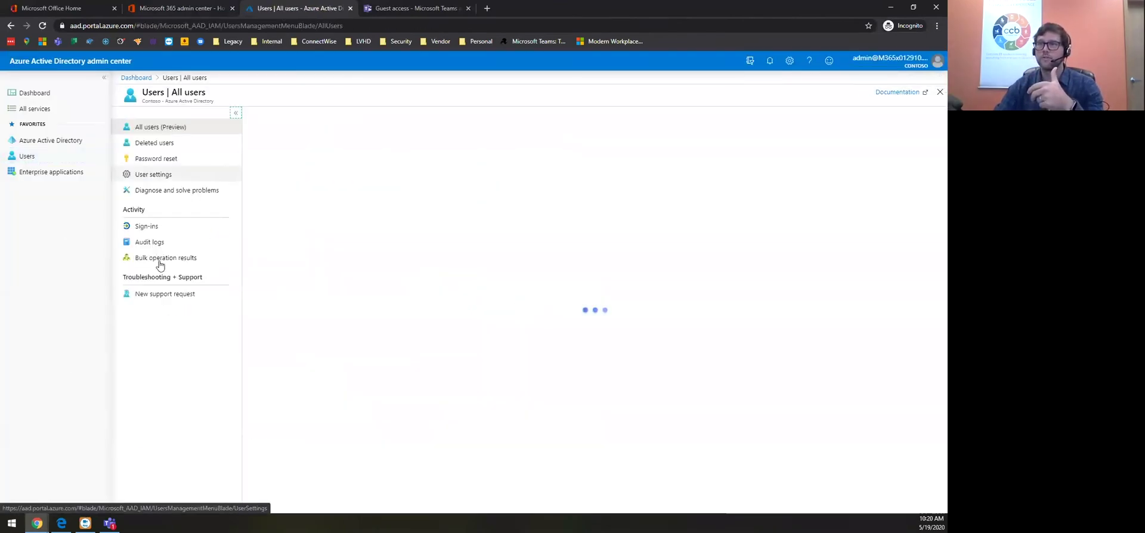
{"action": "left_click", "coordinate": [154, 175]}
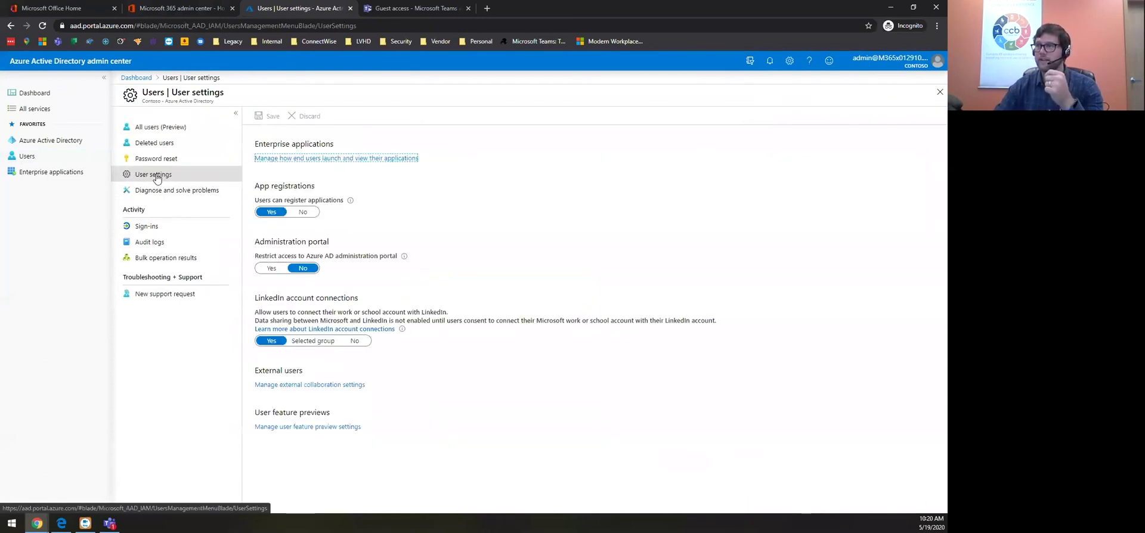
{"action": "left_click", "coordinate": [274, 385]}
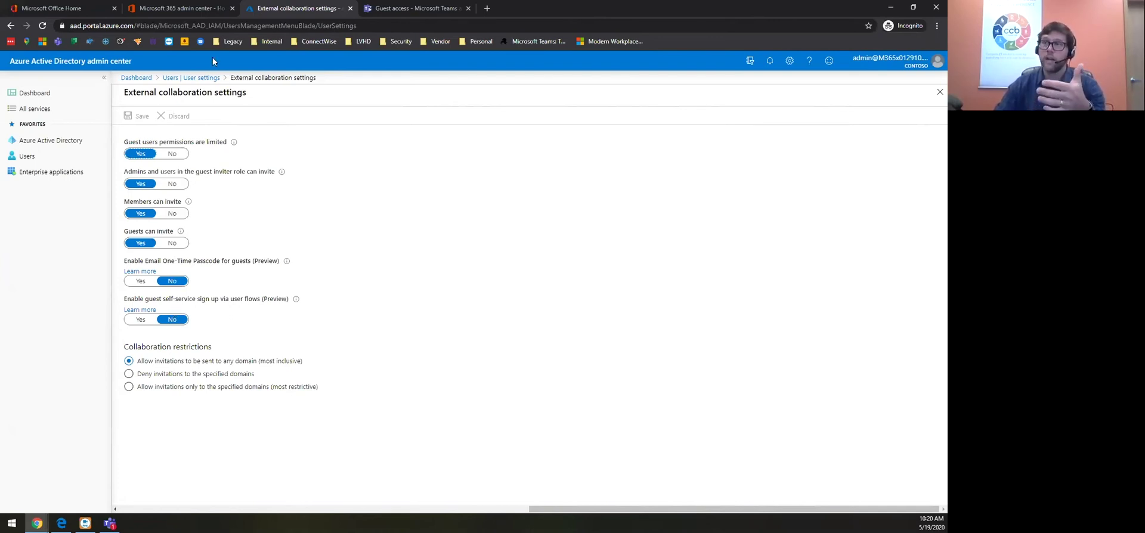
{"action": "left_click", "coordinate": [72, 8]}
{"action": "left_click", "coordinate": [173, 8]}
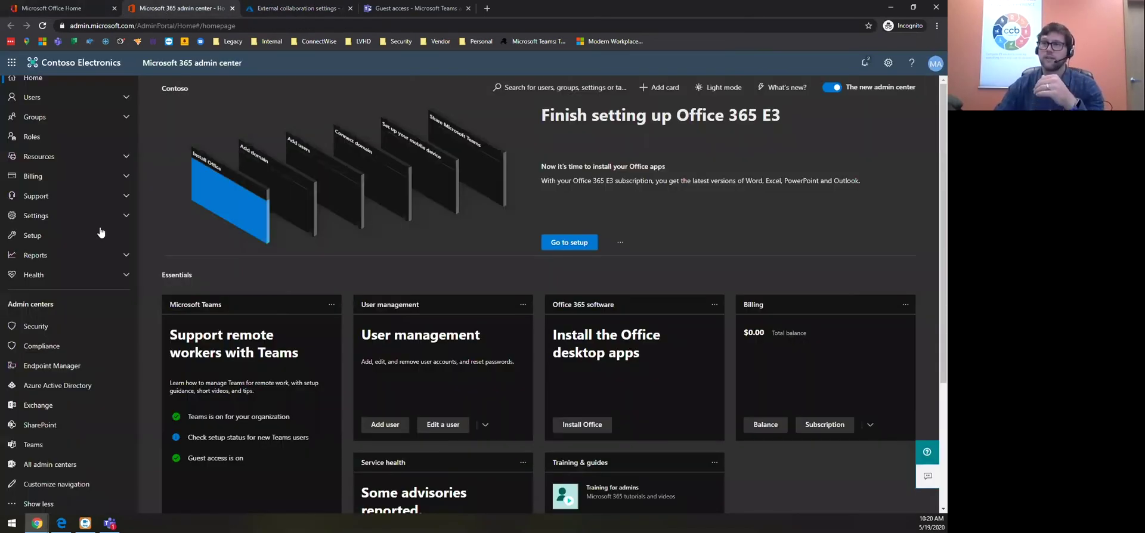
Check the Office 365 Groups guest settings under Org settings > Services
{"action": "left_click", "coordinate": [61, 218]}
{"action": "left_click", "coordinate": [56, 266]}
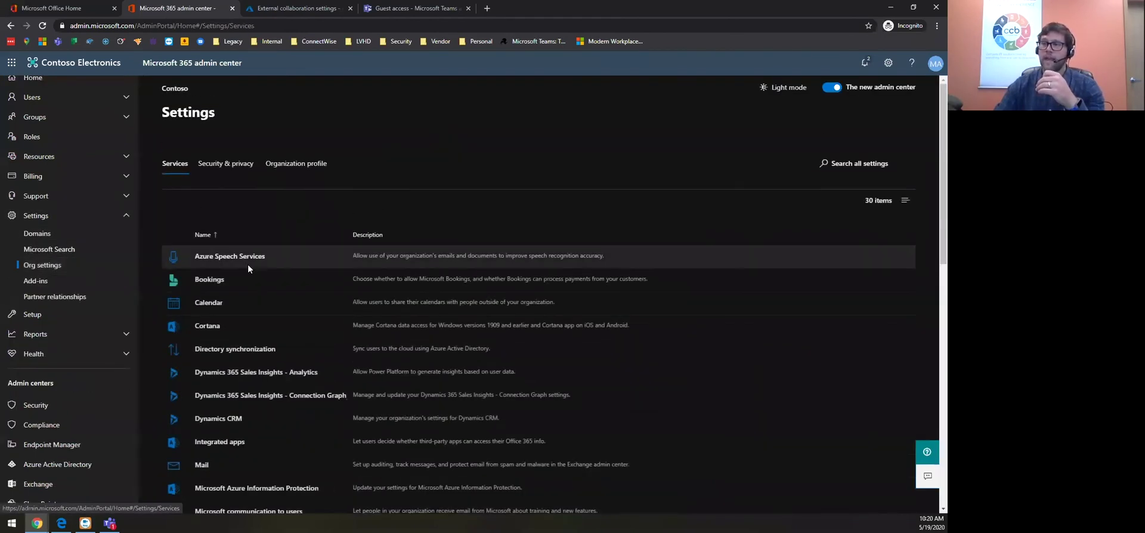
{"action": "scroll", "coordinate": [251, 264], "scroll_direction": "down", "scroll_amount": 3}
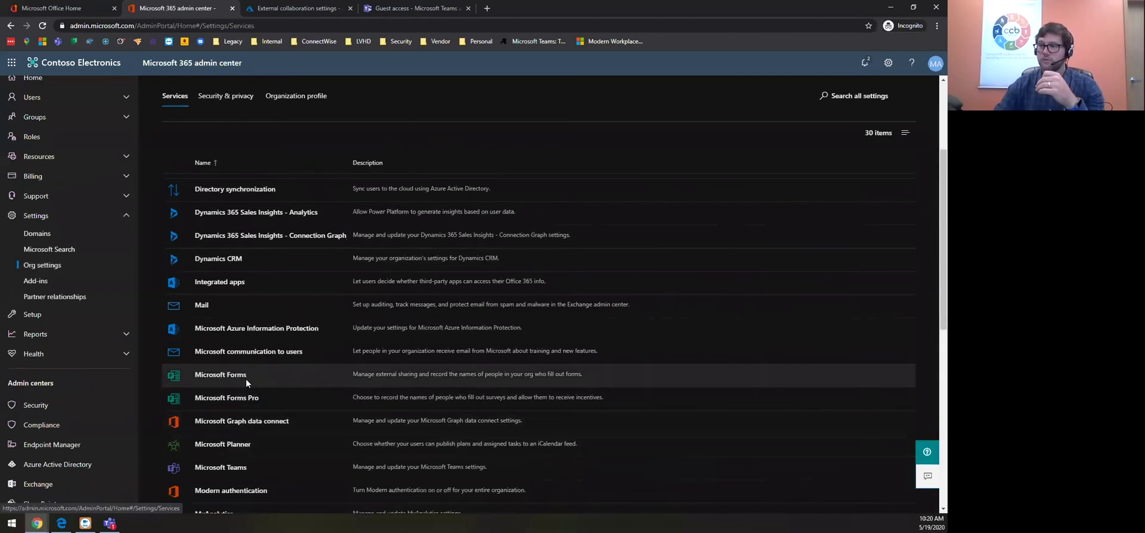
{"action": "scroll", "coordinate": [244, 393], "scroll_direction": "down", "scroll_amount": 4}
{"action": "left_click", "coordinate": [222, 376]}
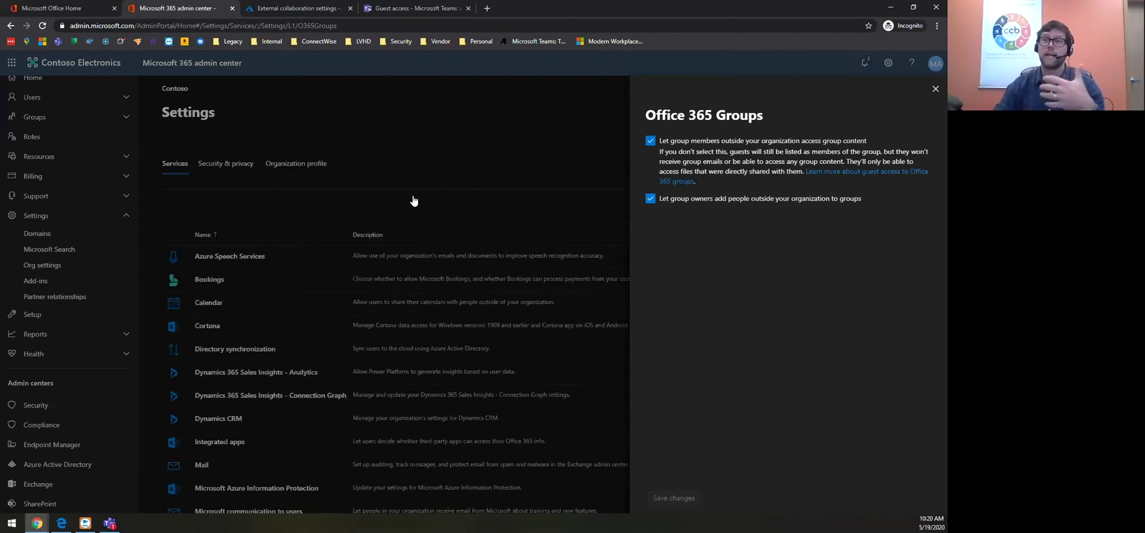
{"action": "left_click", "coordinate": [935, 89]}
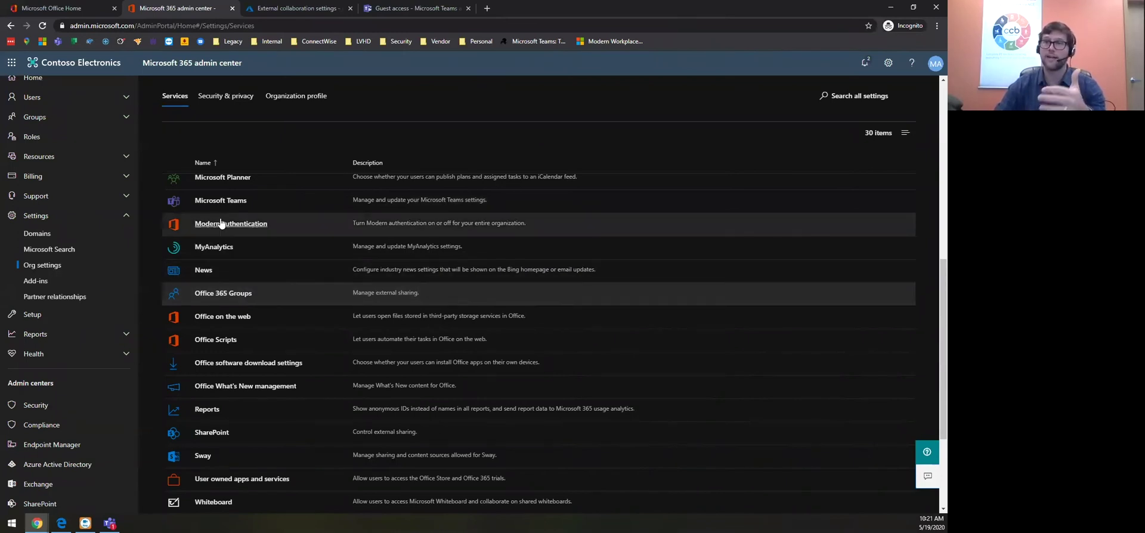
Check the Security & privacy Sharing settings for adding guests, then go back to Azure AD external collaboration
{"action": "left_click", "coordinate": [223, 96]}
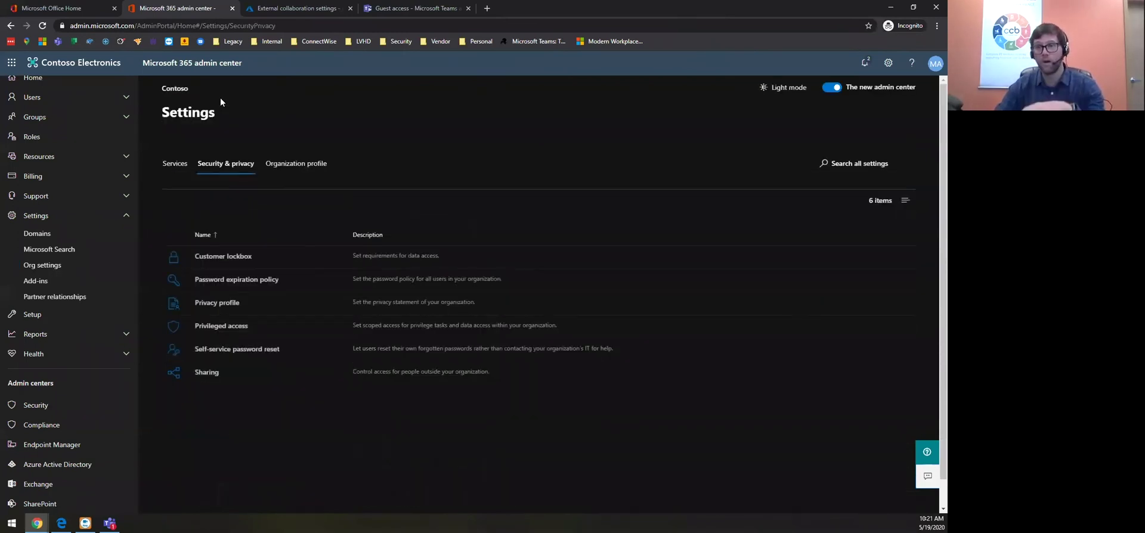
{"action": "left_click", "coordinate": [207, 374]}
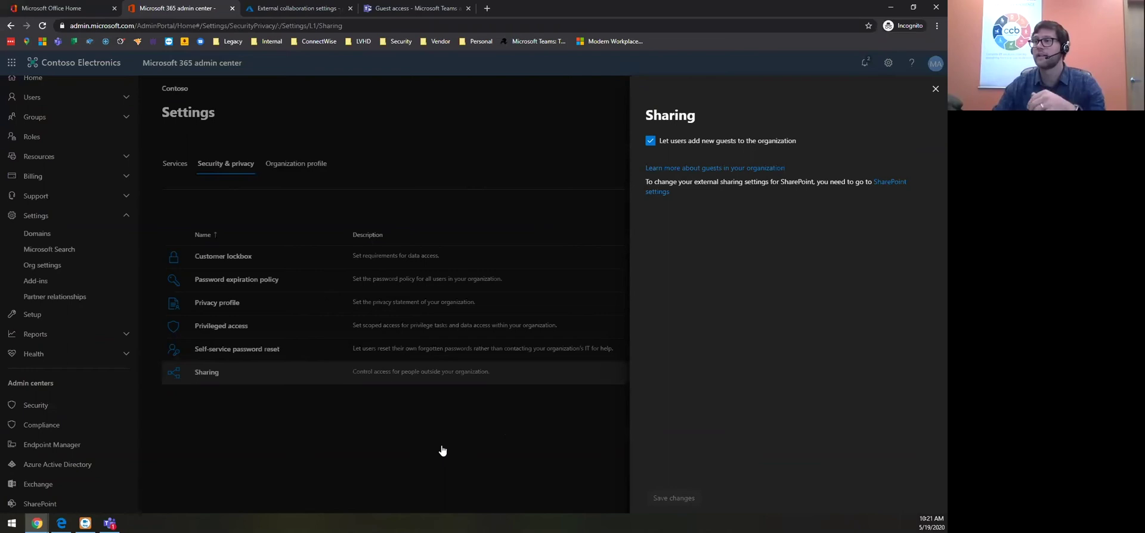
{"action": "left_click", "coordinate": [317, 4]}
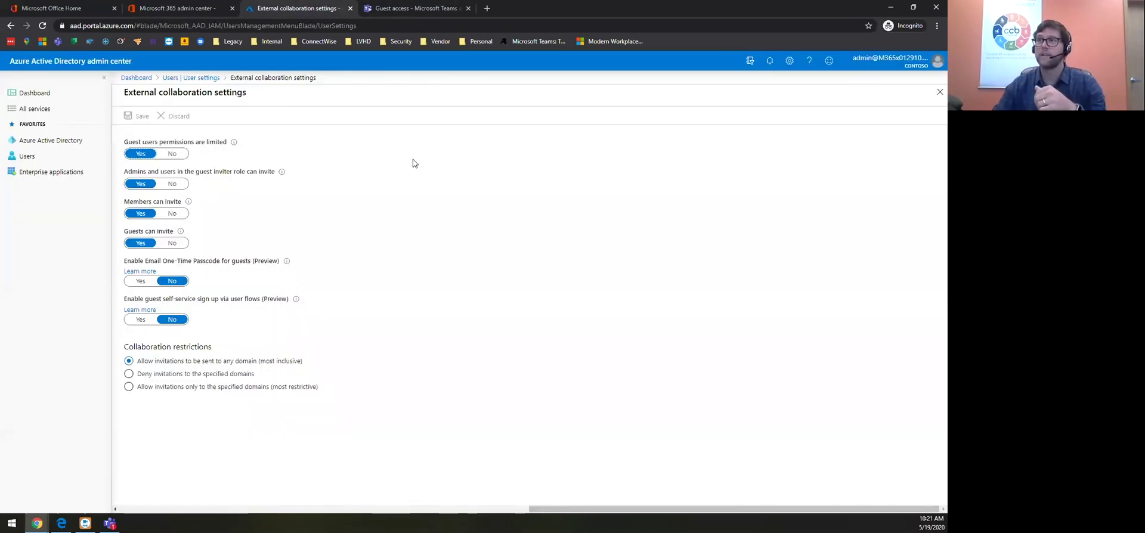
Glance at the guest access checklist, then return to Teams admin center and bring up Teams chat
{"action": "left_click", "coordinate": [407, 12]}
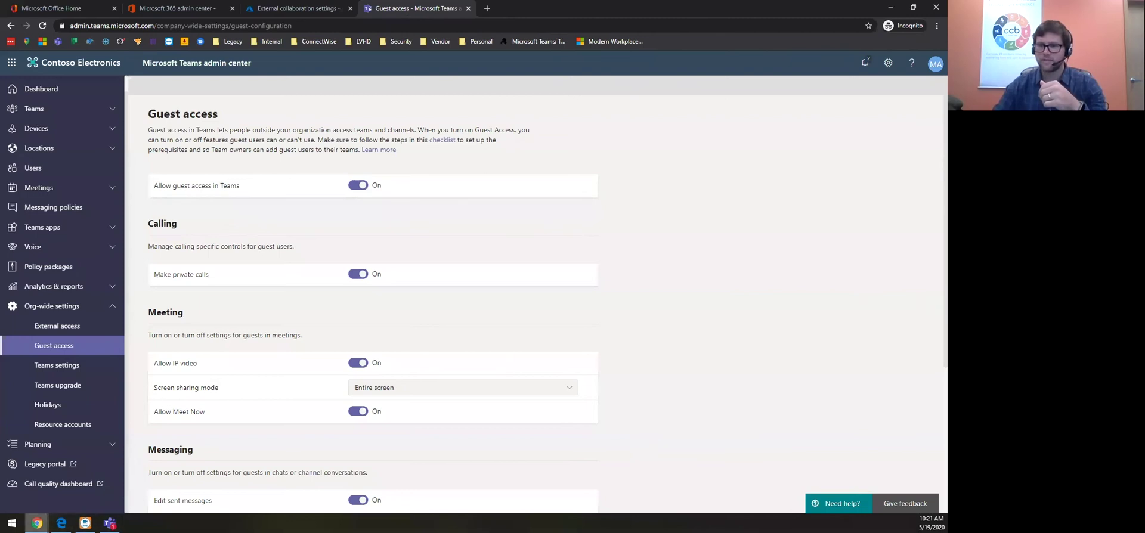
{"action": "left_click", "coordinate": [37, 523]}
{"action": "left_click", "coordinate": [133, 489]}
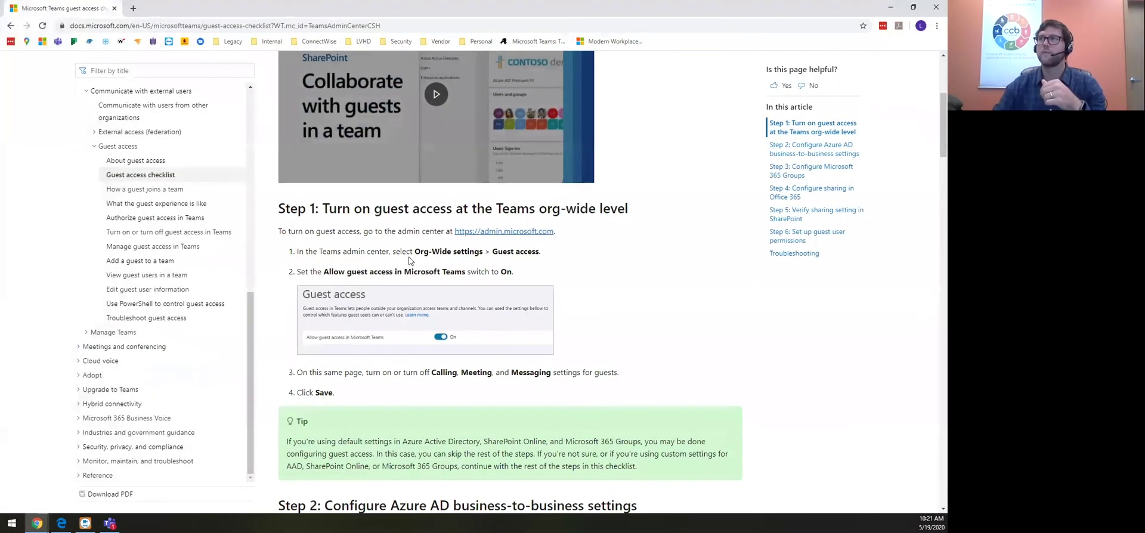
{"action": "scroll", "coordinate": [380, 105], "scroll_direction": "up", "scroll_amount": 4}
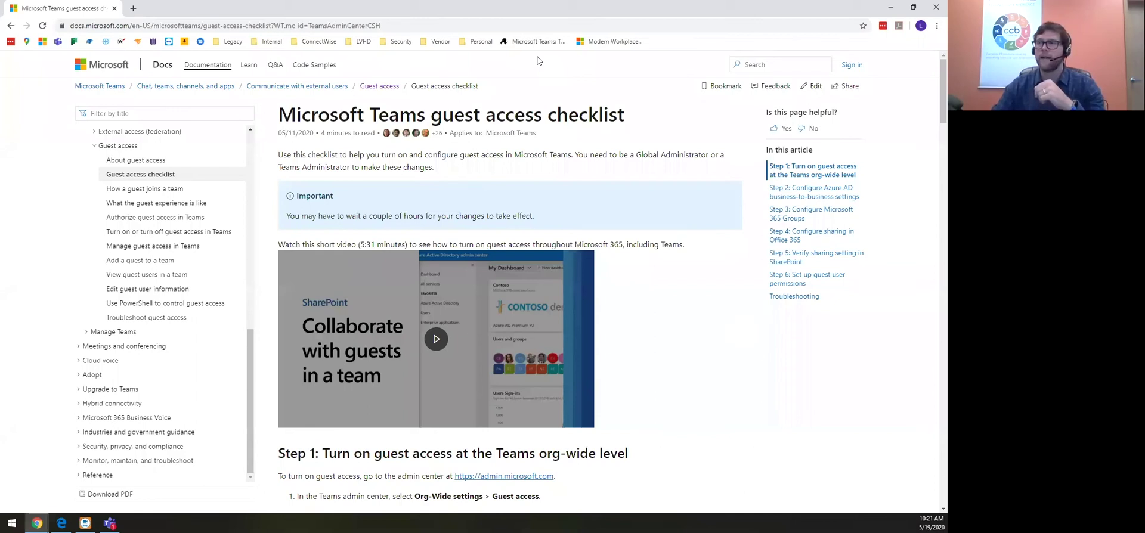
{"action": "key", "text": "alt+Tab"}
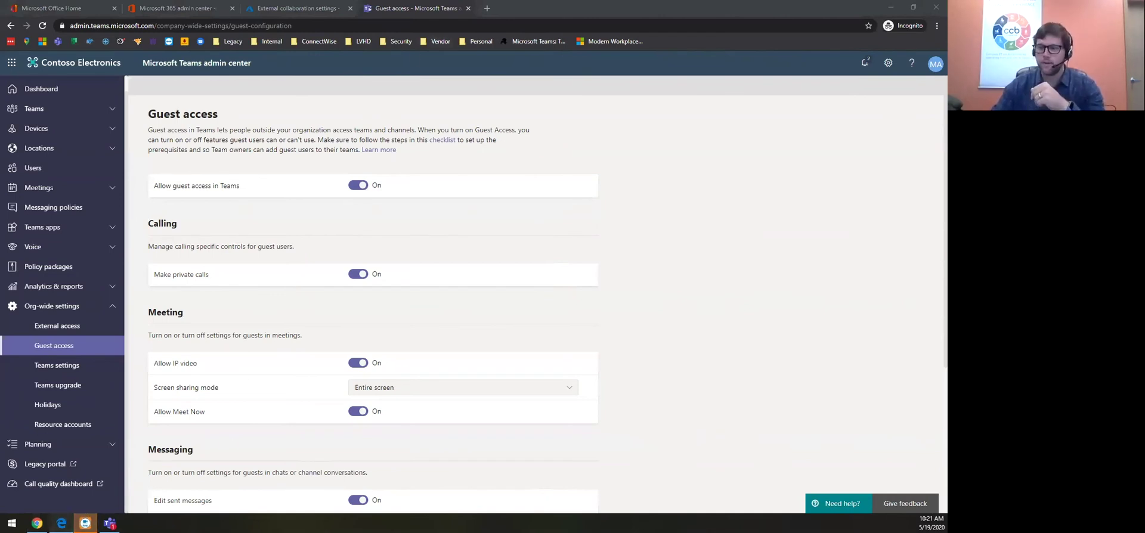
{"action": "left_click", "coordinate": [61, 523]}
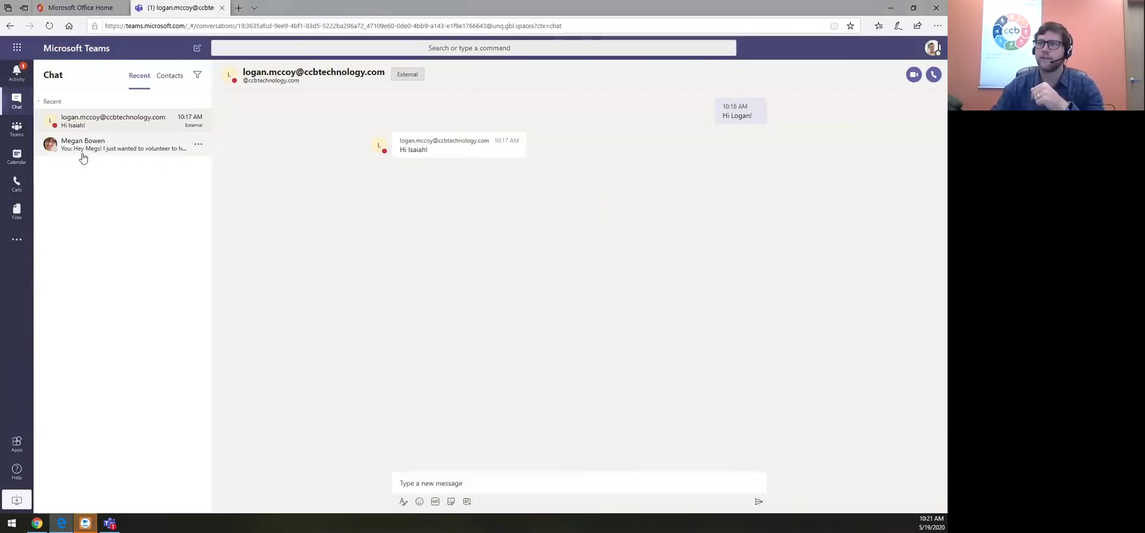
Add the external guest's account to U.S. Sales as a member, choosing the Guest suggestion
{"action": "left_click", "coordinate": [9, 129]}
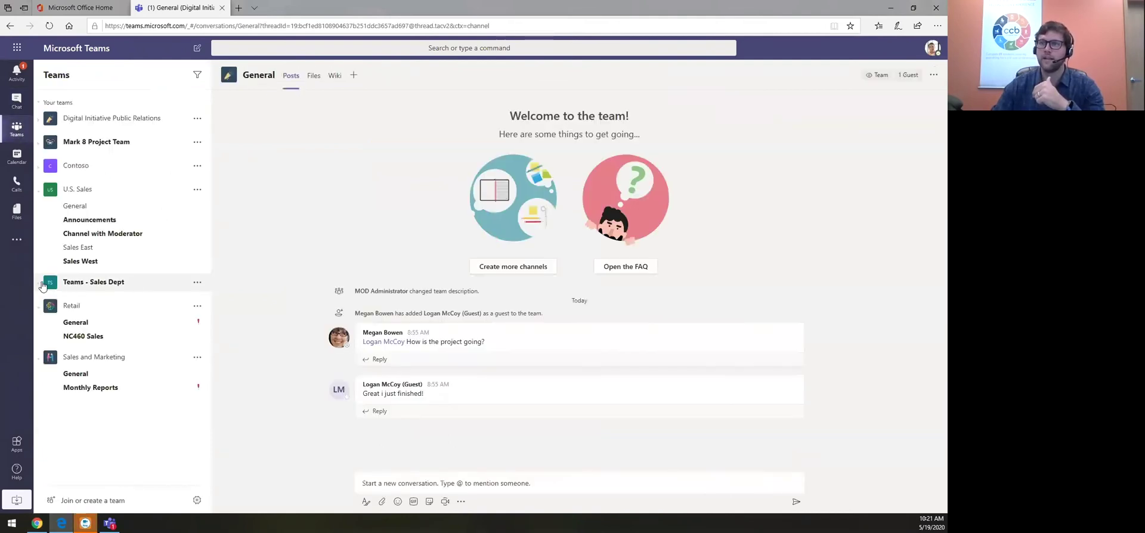
{"action": "left_click", "coordinate": [108, 283]}
{"action": "left_click", "coordinate": [198, 283]}
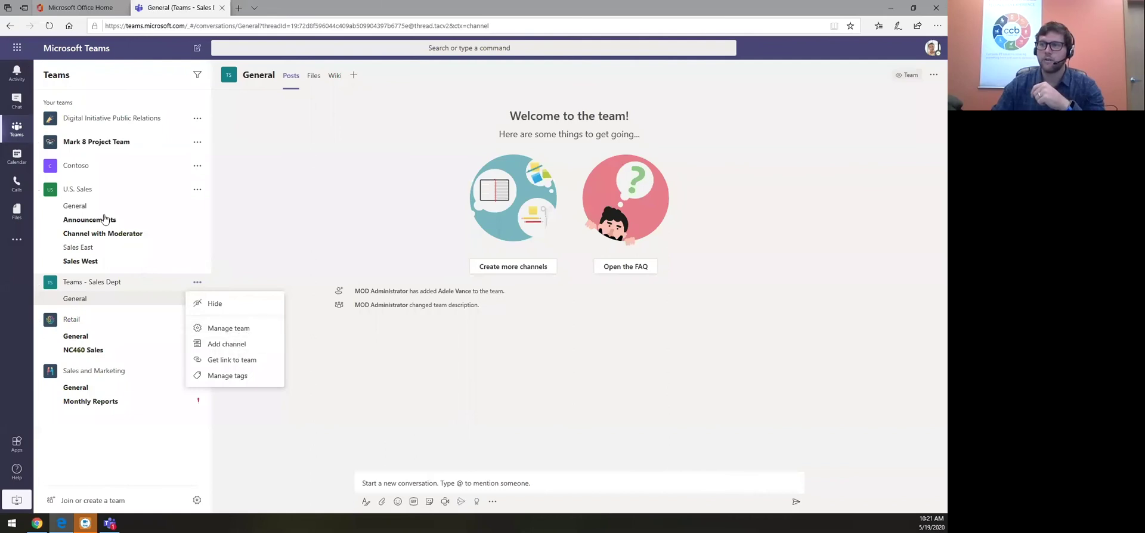
{"action": "left_click", "coordinate": [198, 191]}
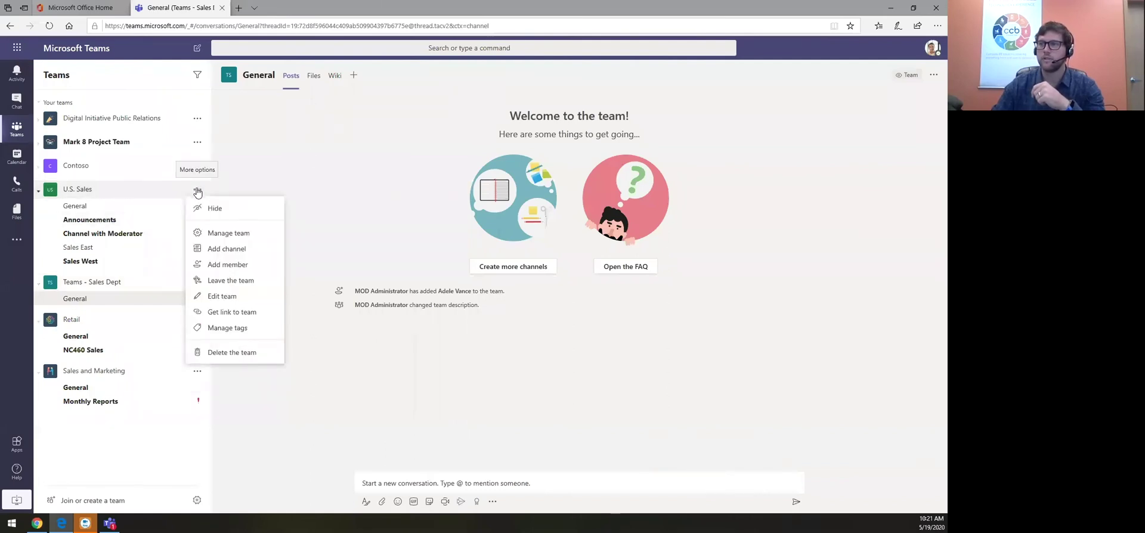
{"action": "left_click", "coordinate": [221, 266]}
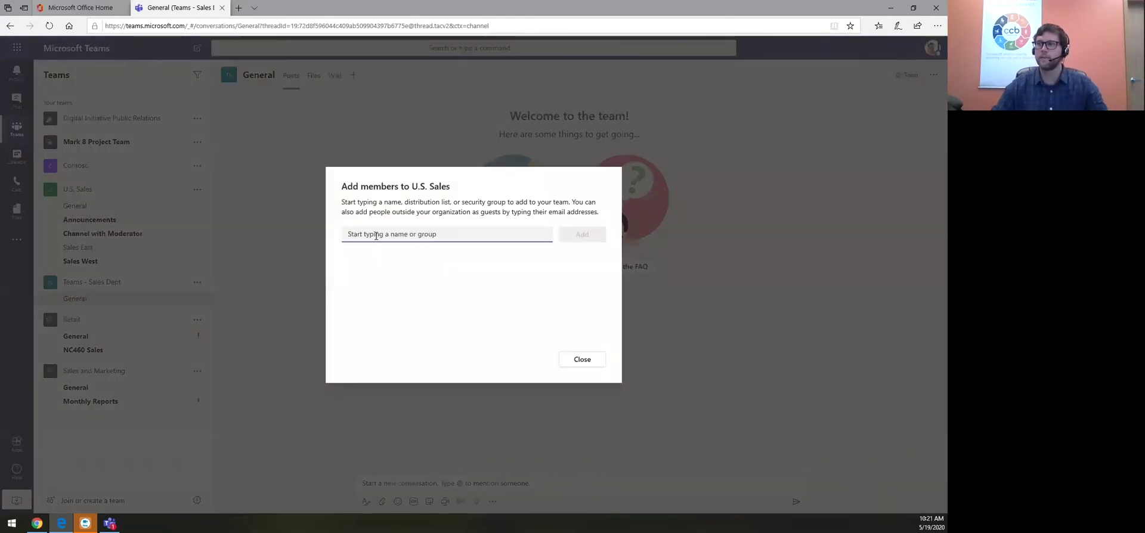
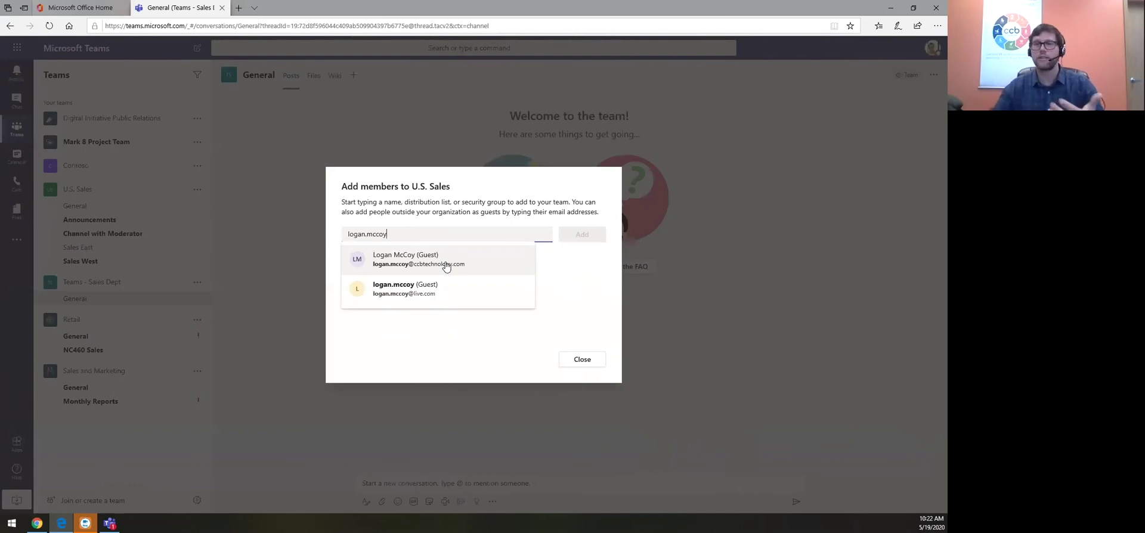
{"action": "left_click", "coordinate": [446, 266]}
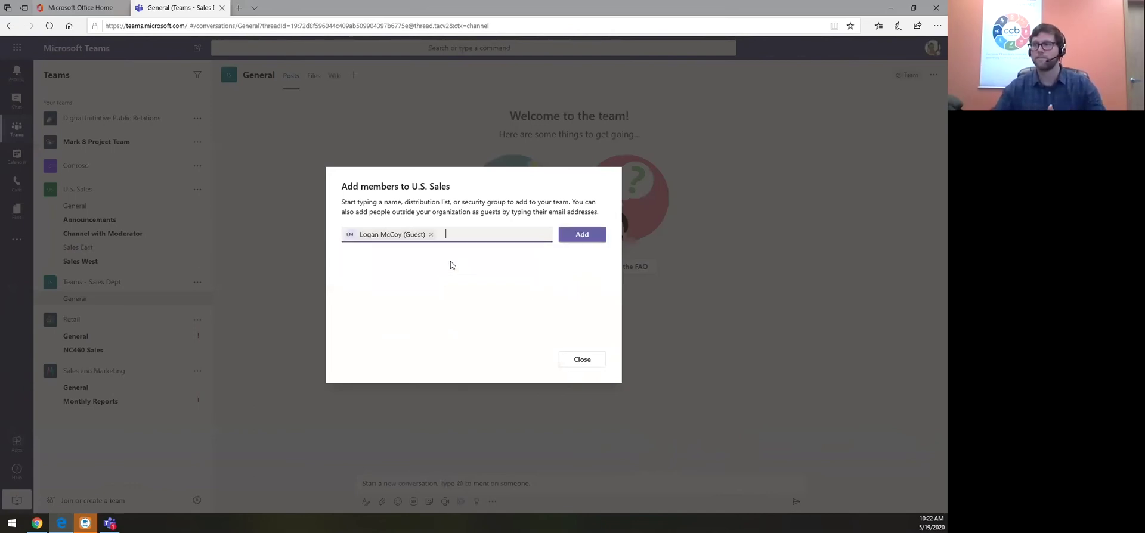
{"action": "left_click", "coordinate": [581, 235]}
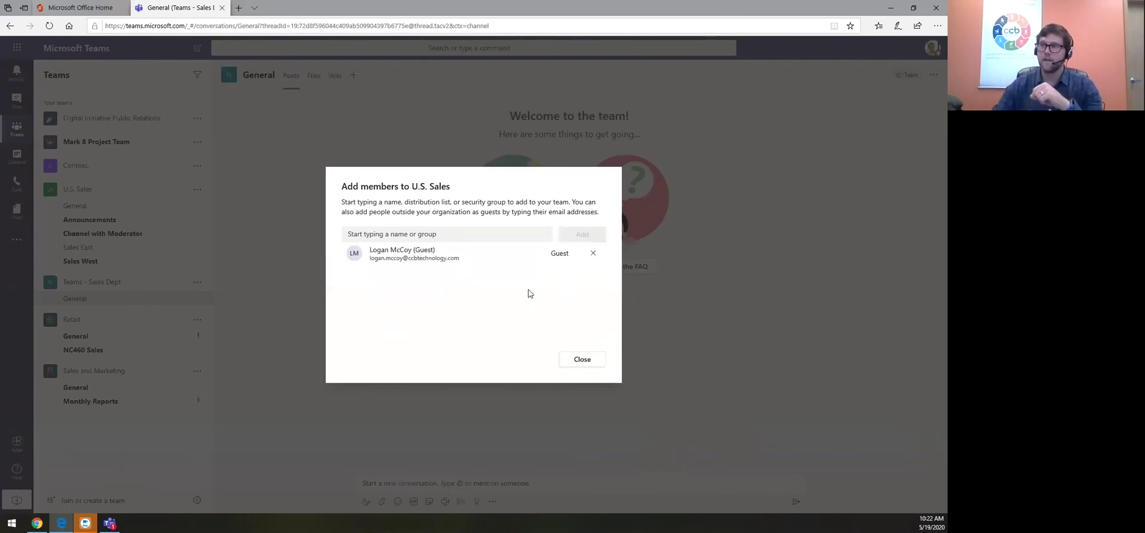
{"action": "left_click", "coordinate": [583, 360]}
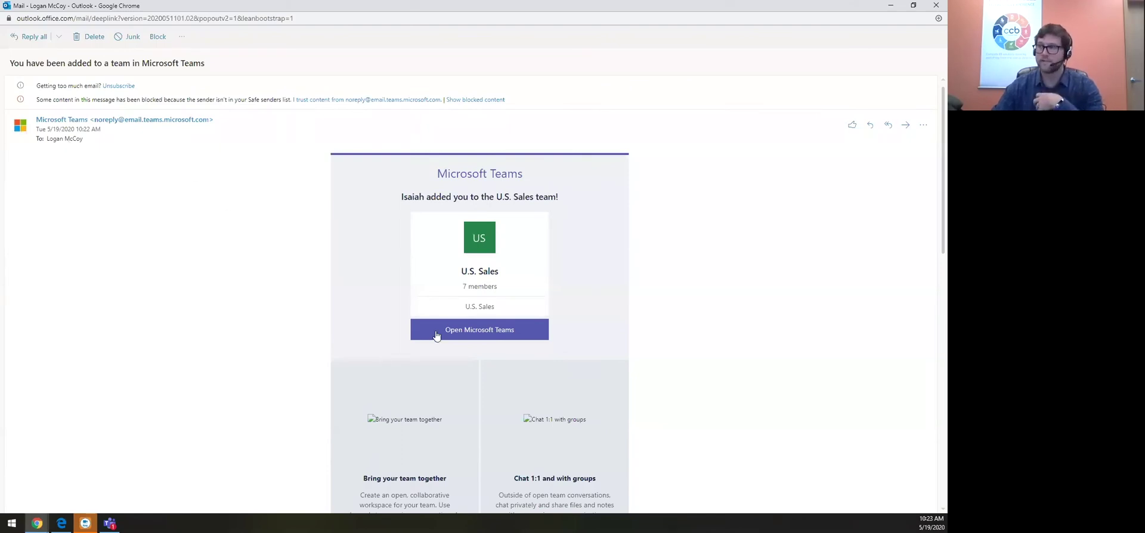
Launch the guest's Teams from the team-added email, then switch back to the owner's Teams window
{"action": "left_click", "coordinate": [477, 332]}
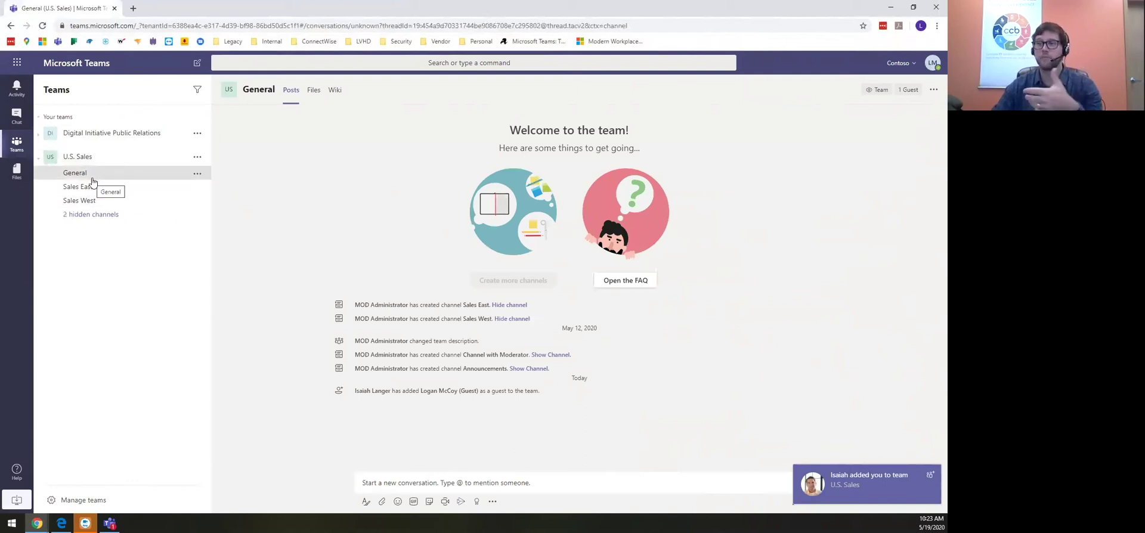
{"action": "key", "text": "alt+Tab"}
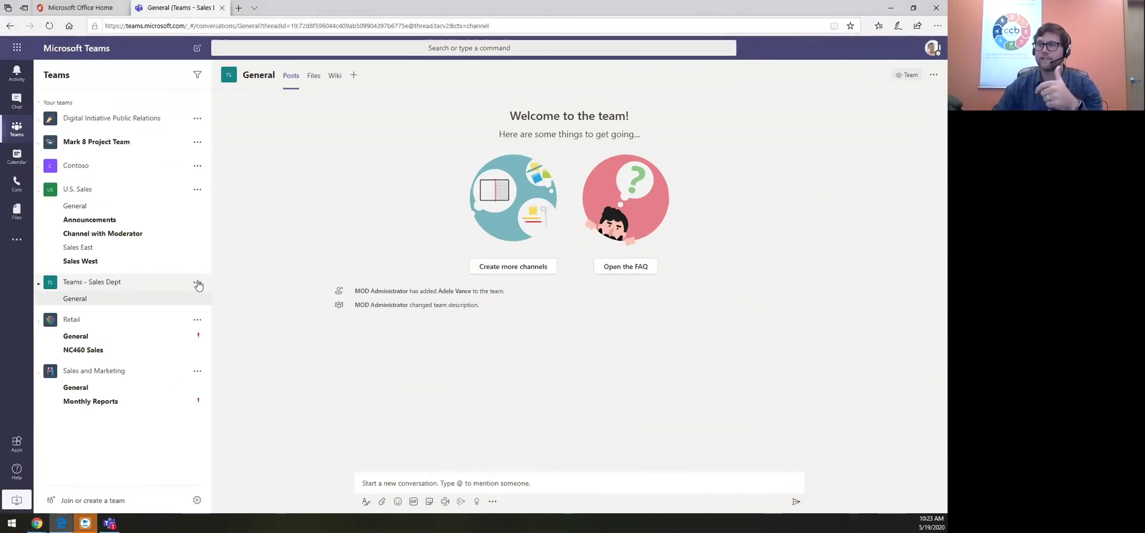
In U.S. Sales Manage team > Settings > Guest permissions, enable 'Allow guests to create and update channels'
{"action": "left_click", "coordinate": [198, 190]}
{"action": "left_click", "coordinate": [214, 232]}
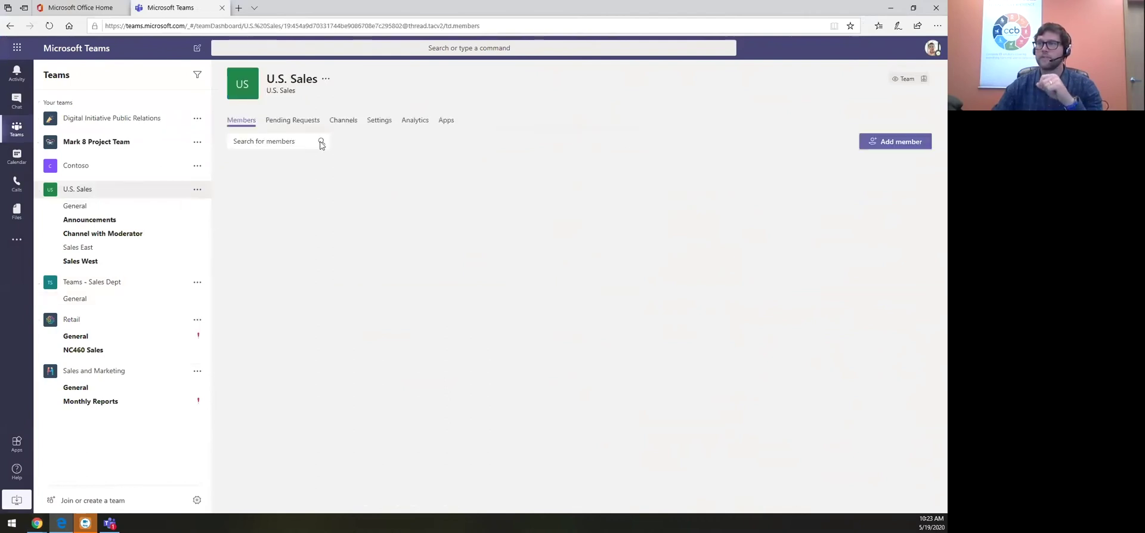
{"action": "left_click", "coordinate": [372, 123]}
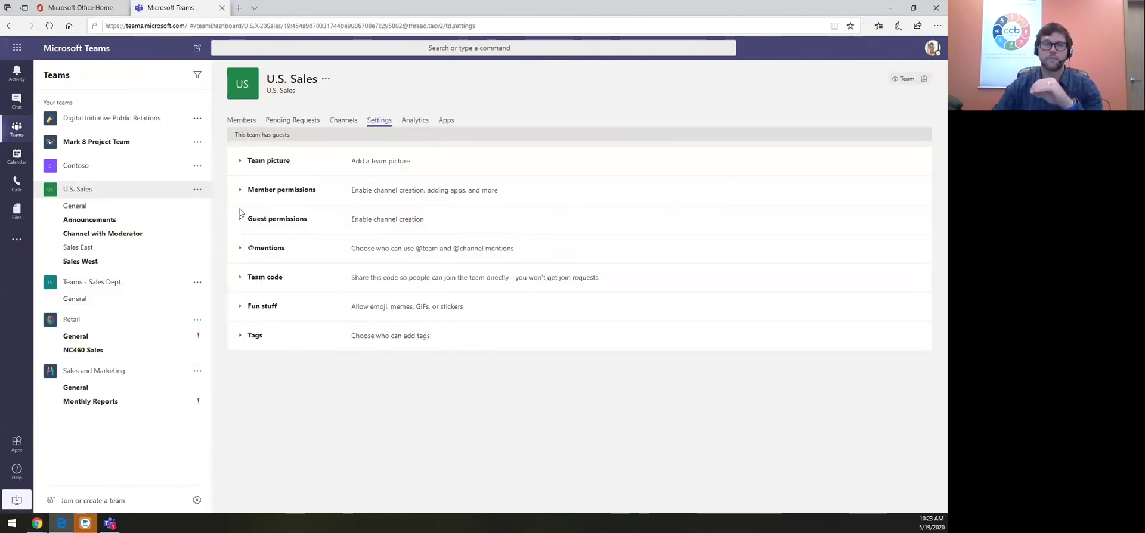
{"action": "left_click", "coordinate": [240, 219]}
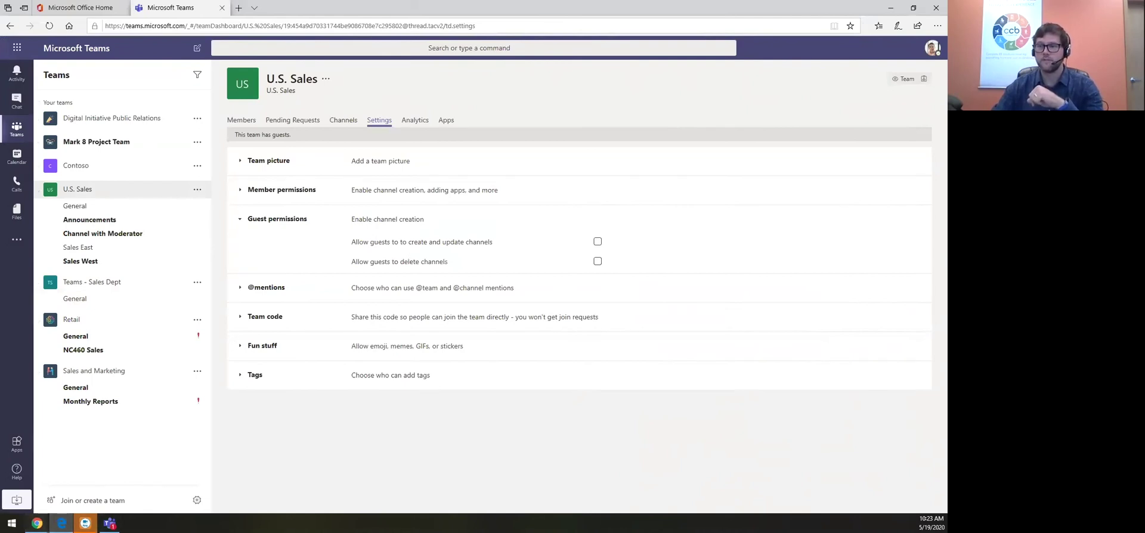
{"action": "mouse_move", "coordinate": [37, 524]}
{"action": "left_click", "coordinate": [264, 480]}
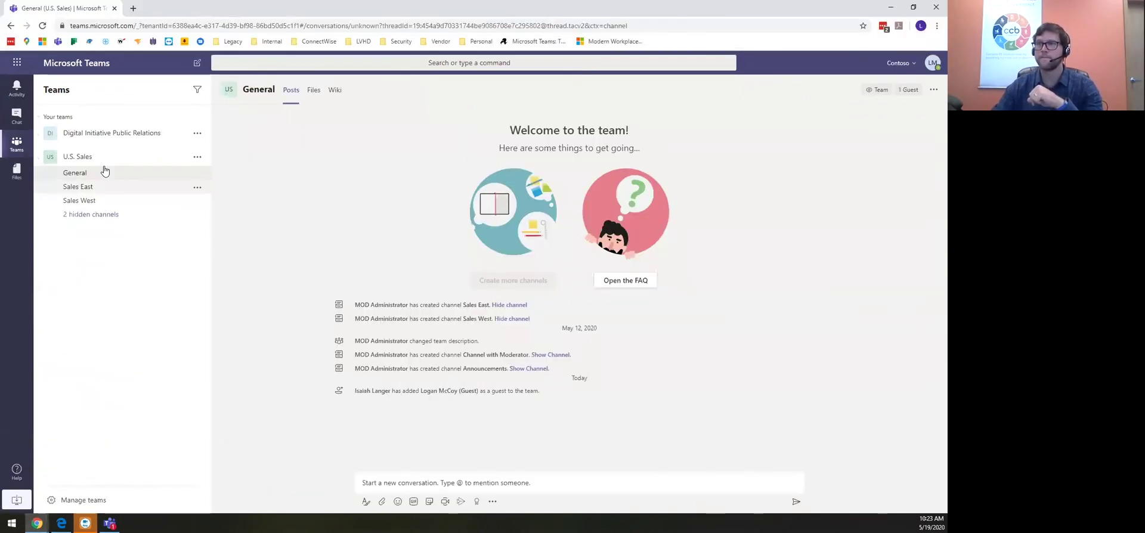
{"action": "left_click", "coordinate": [197, 157]}
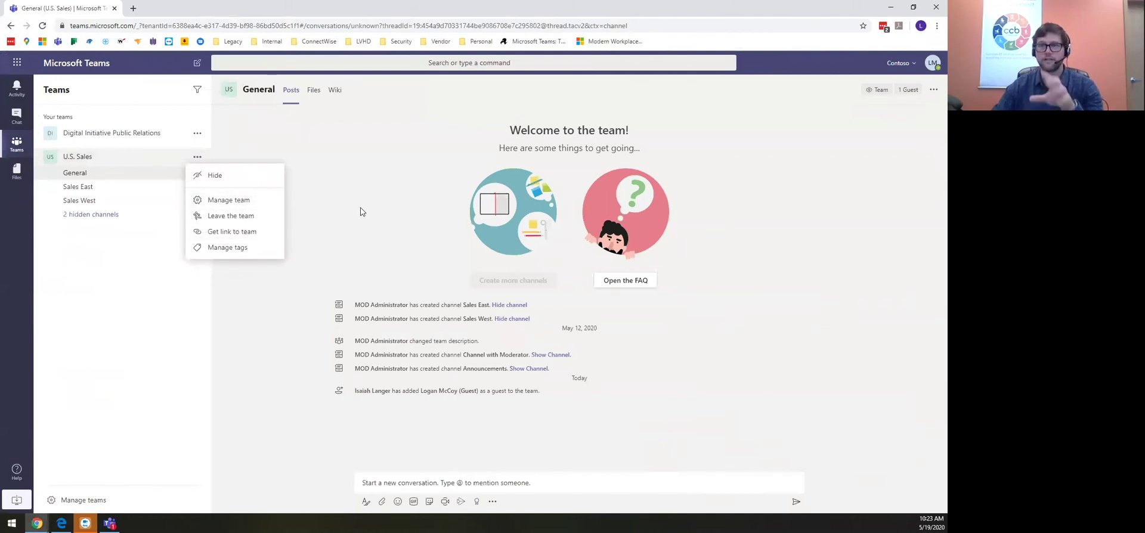
{"action": "key", "text": "alt+Tab"}
{"action": "left_click", "coordinate": [598, 242]}
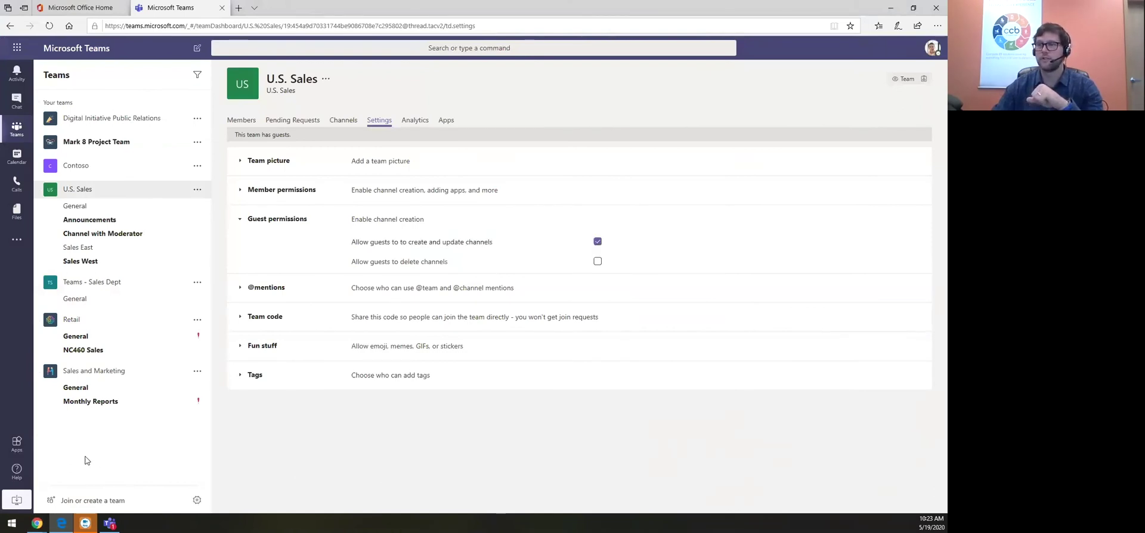
Refresh the guest's Teams and confirm the U.S. Sales menu now offers adding channels
{"action": "mouse_move", "coordinate": [37, 523]}
{"action": "left_click", "coordinate": [272, 486]}
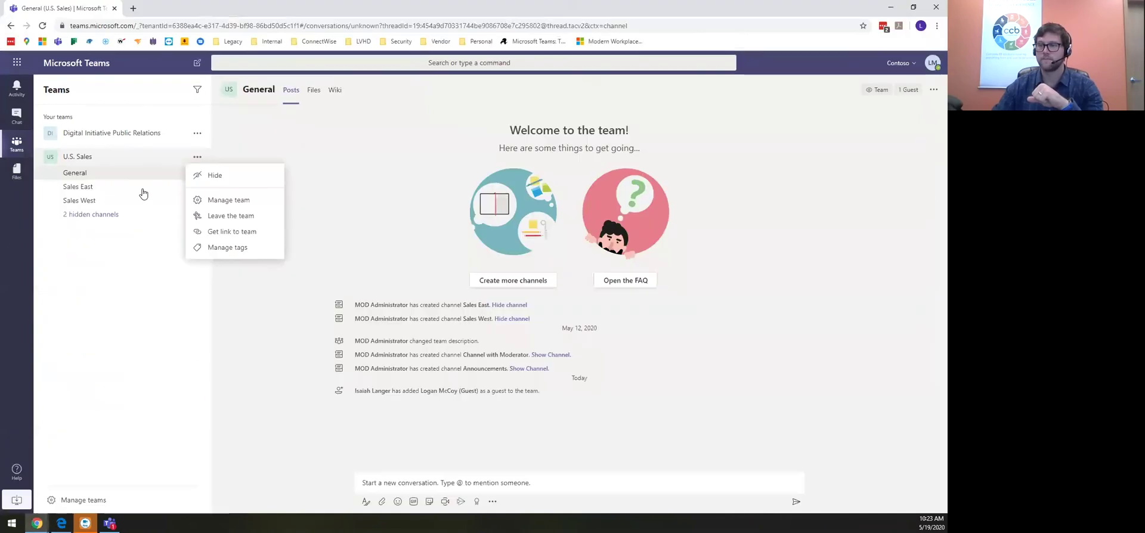
{"action": "left_click", "coordinate": [334, 172]}
{"action": "key", "text": "F5"}
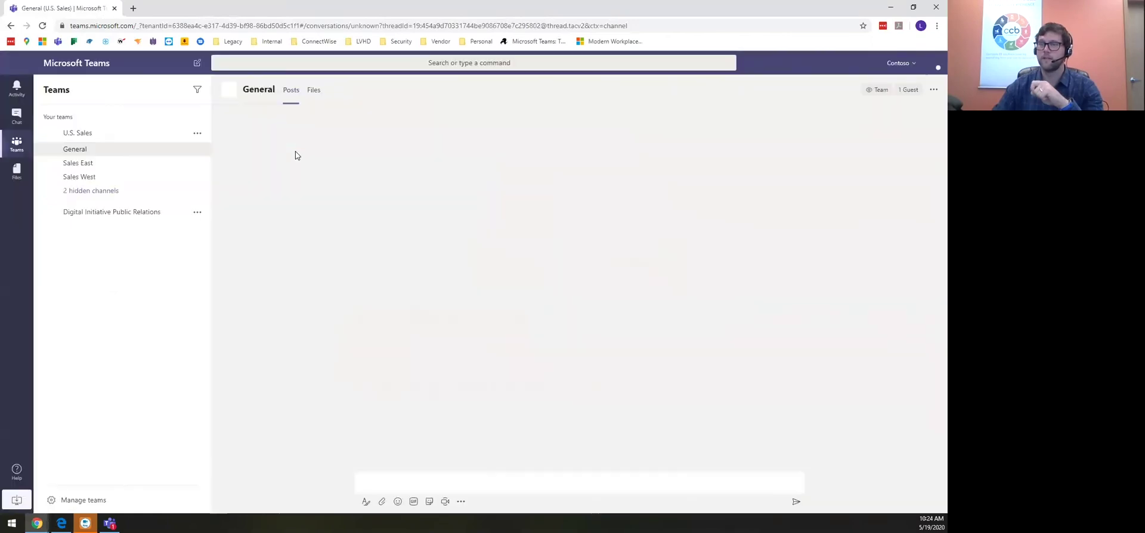
{"action": "left_click", "coordinate": [198, 133]}
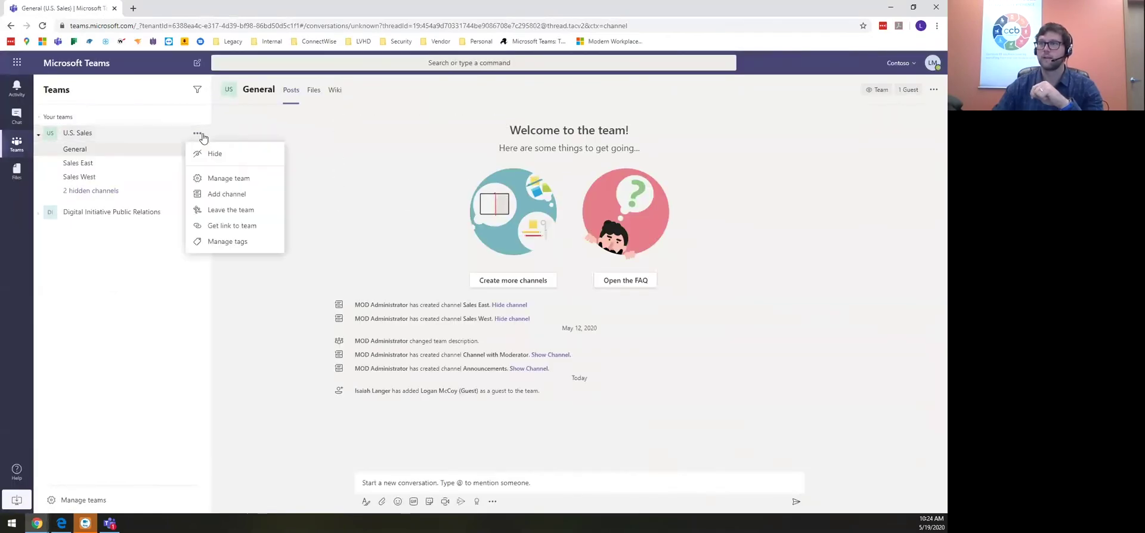